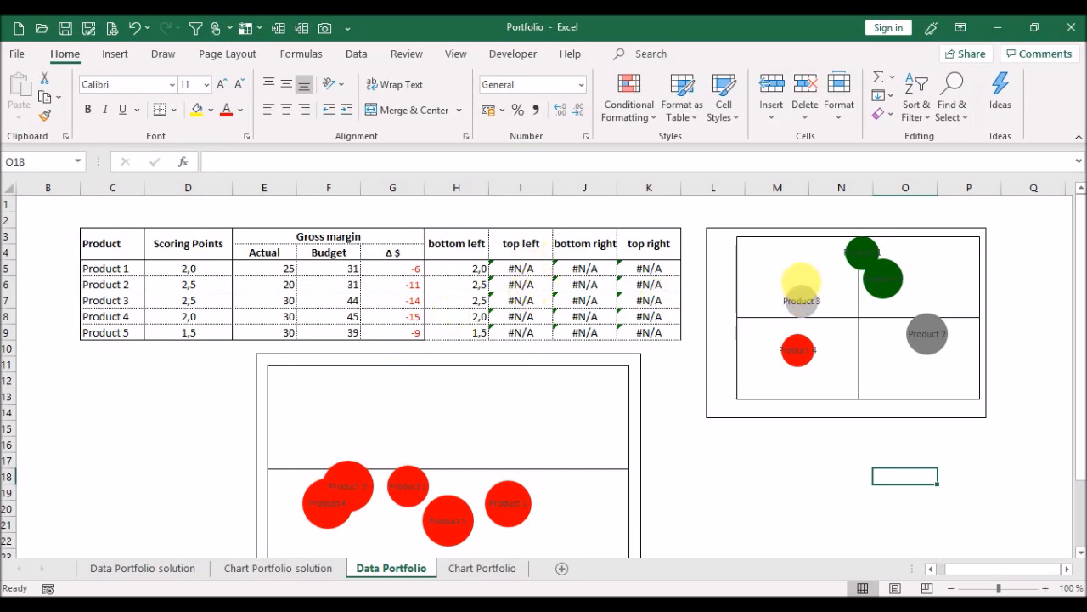
# Change the Scoring Points for Products 1 to 5 to 3,5, 4,0, 4,5, 5,0 and 3,5.
pyautogui.click(526, 272)
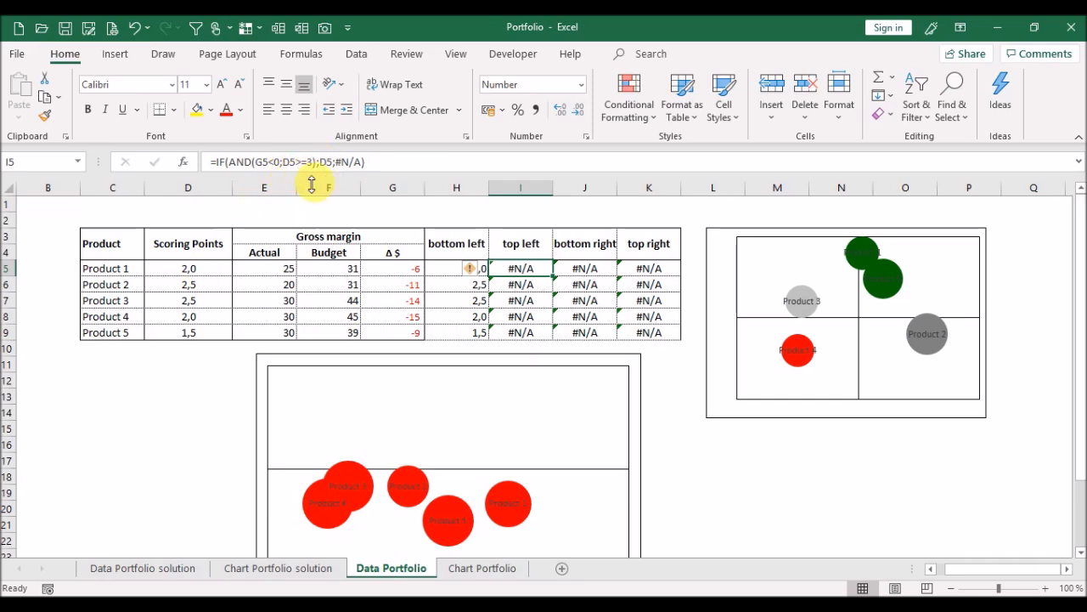
pyautogui.click(226, 270)
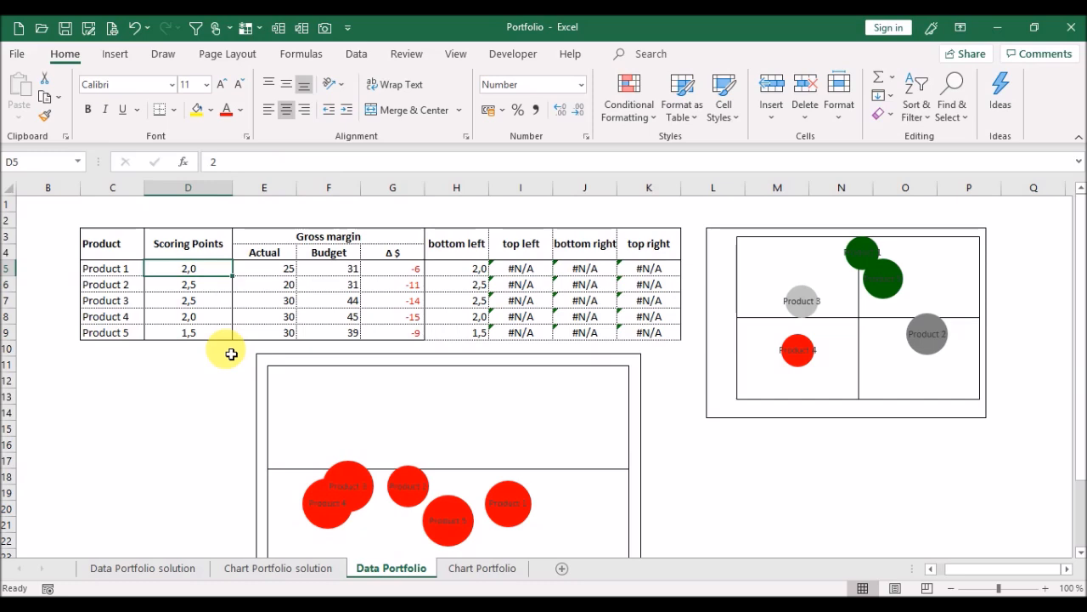
pyautogui.write('3,5')
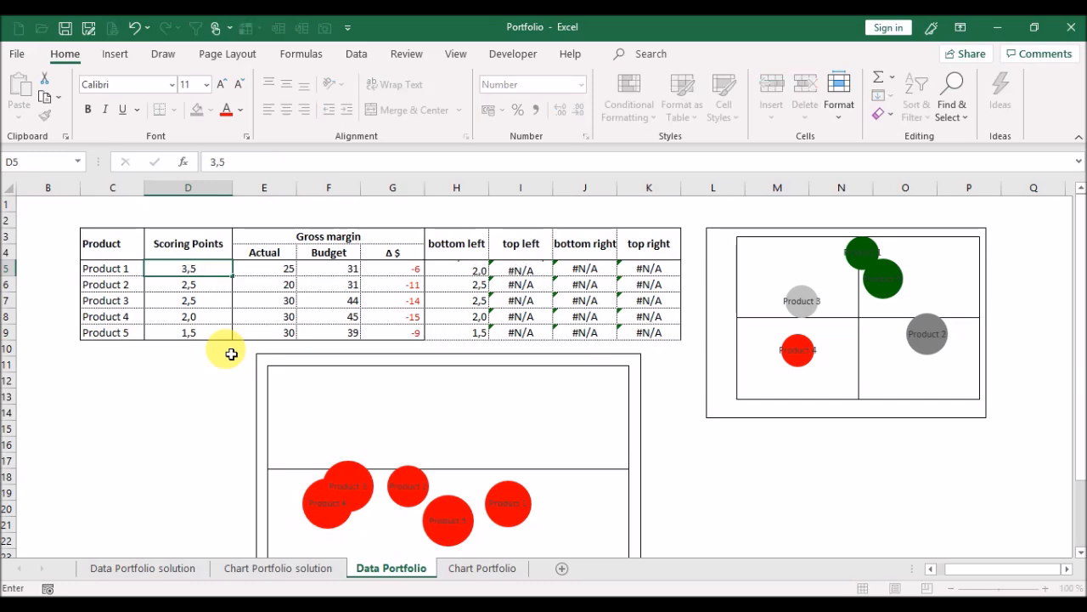
pyautogui.press('Return')
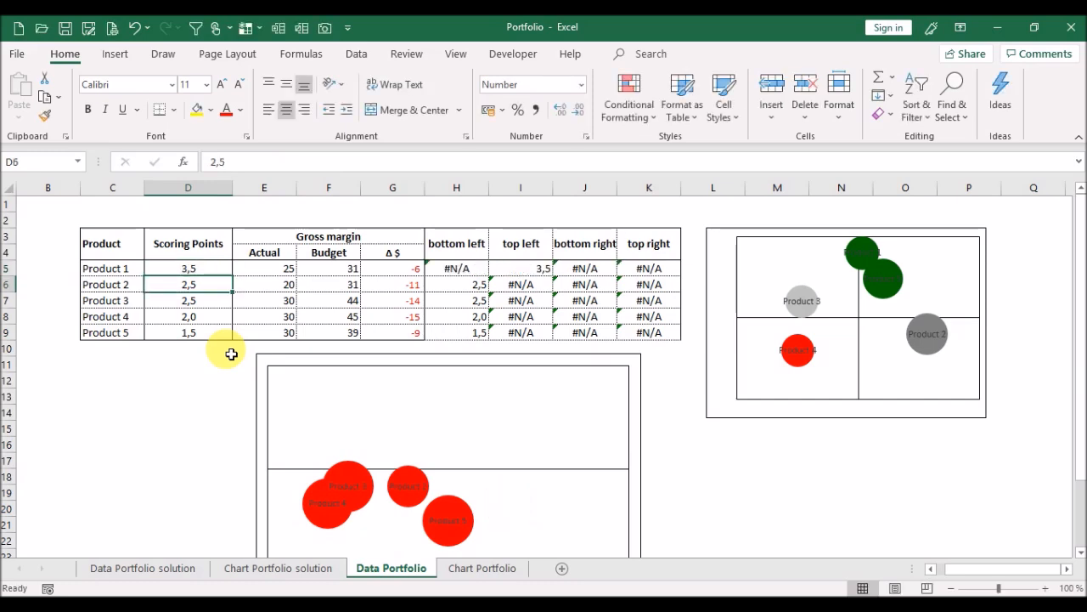
pyautogui.press('Return')
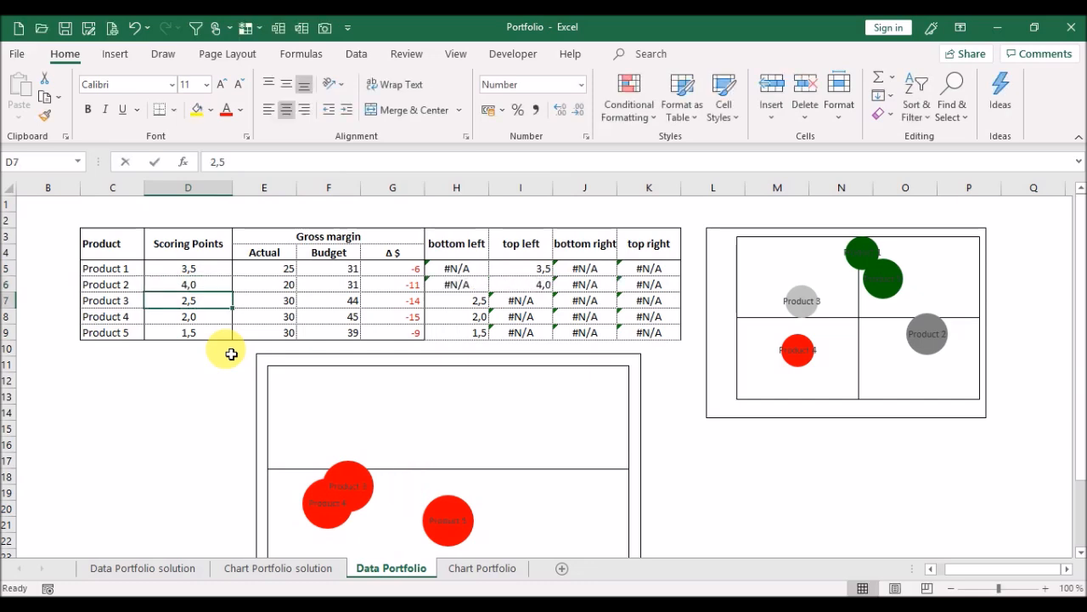
pyautogui.write('4,5')
pyautogui.press('Return')
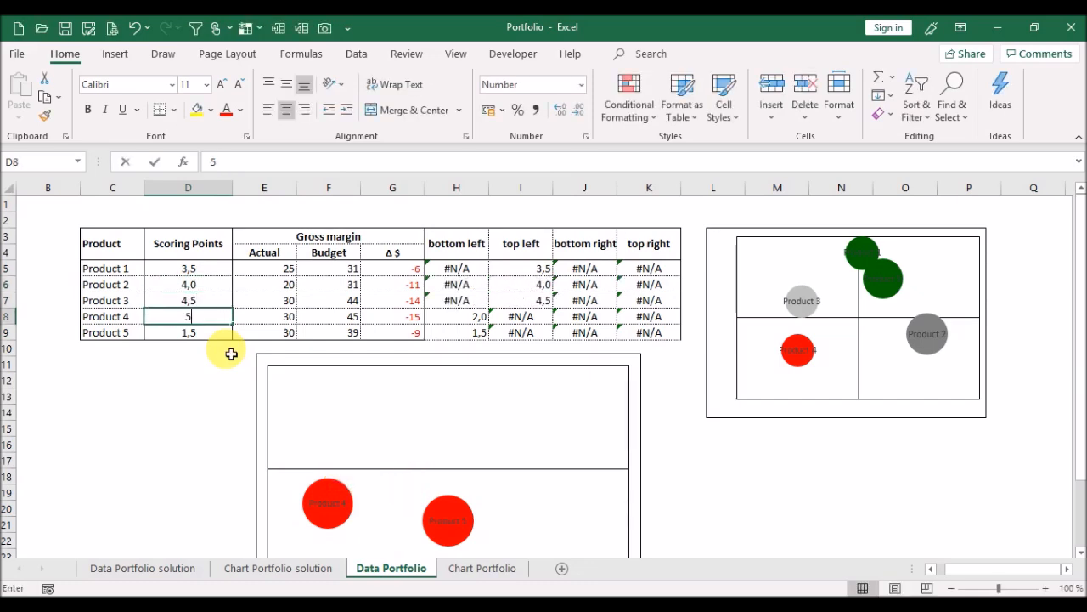
pyautogui.press('Return')
pyautogui.write('3,')
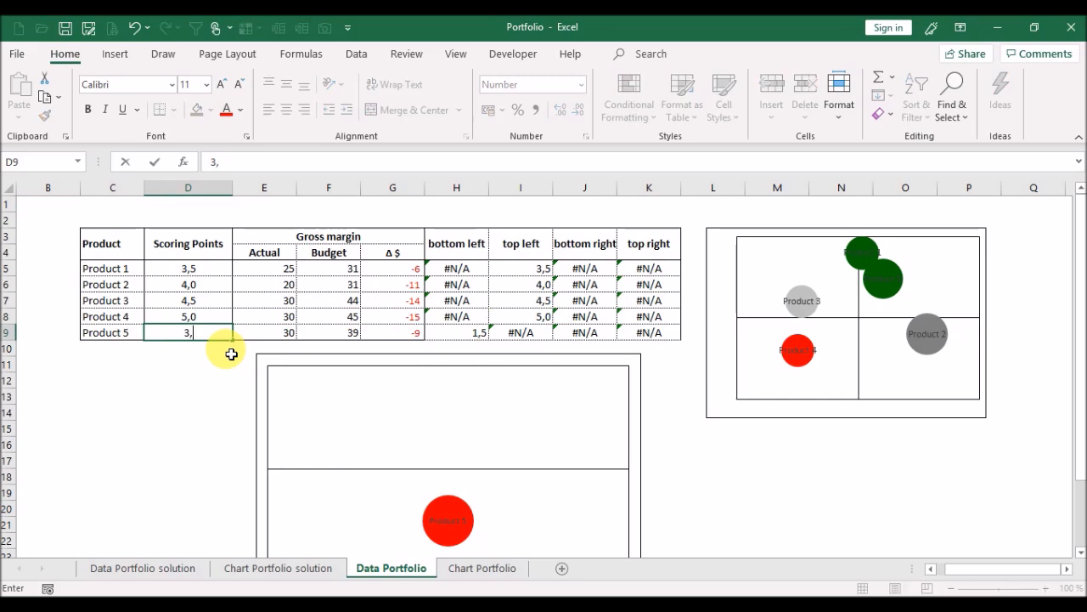
pyautogui.write('5')
pyautogui.press('Return')
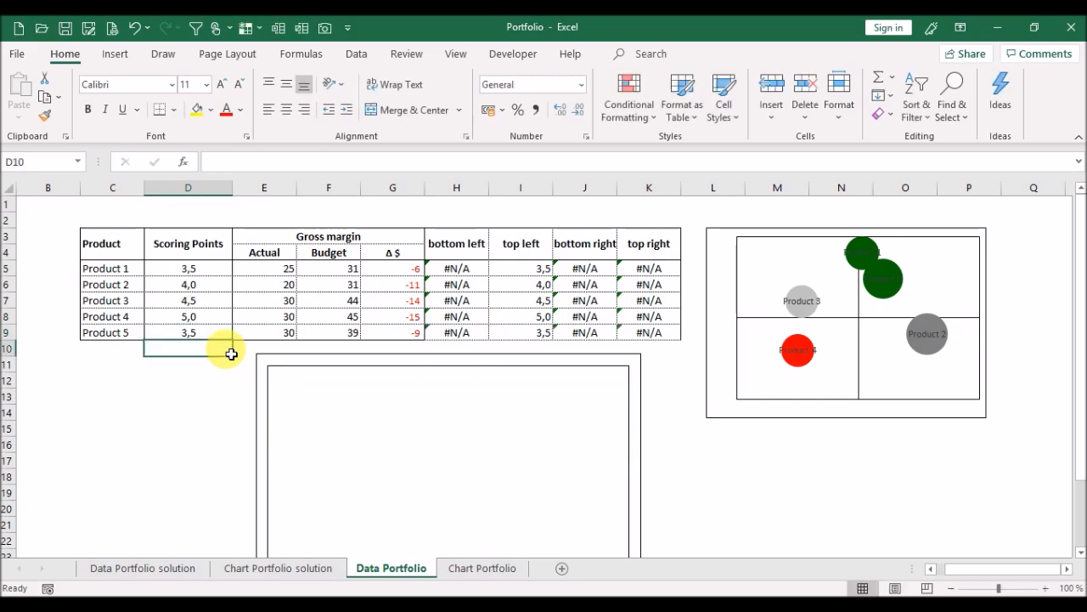
# Open the data source of the empty lower bubble chart and add a series named from cell C5.
pyautogui.scroll(-2, 1076, 284)
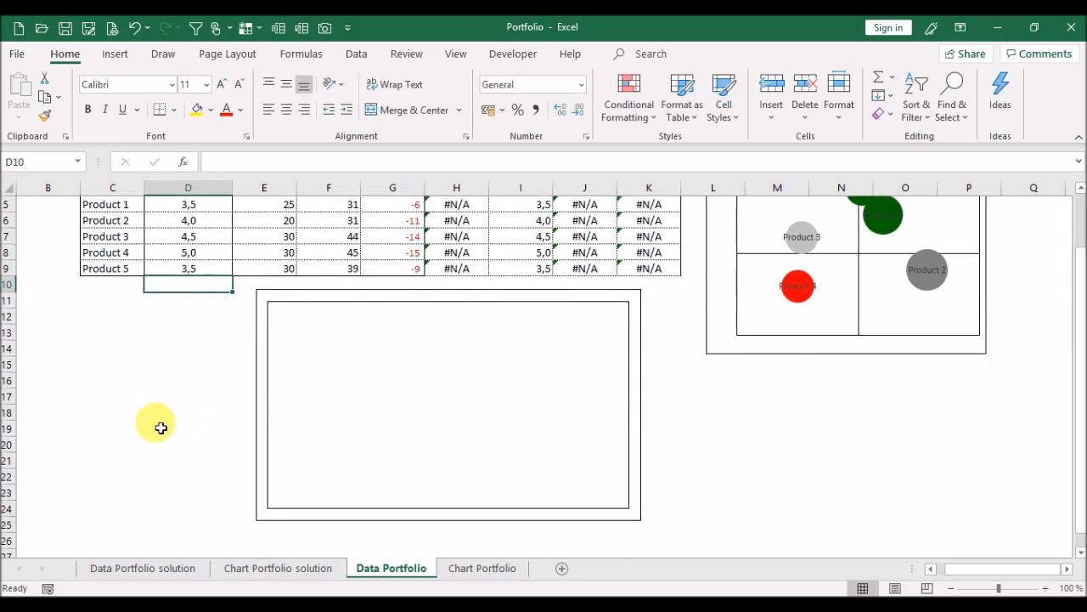
pyautogui.moveTo(1081, 352); pyautogui.dragTo(1072, 316)
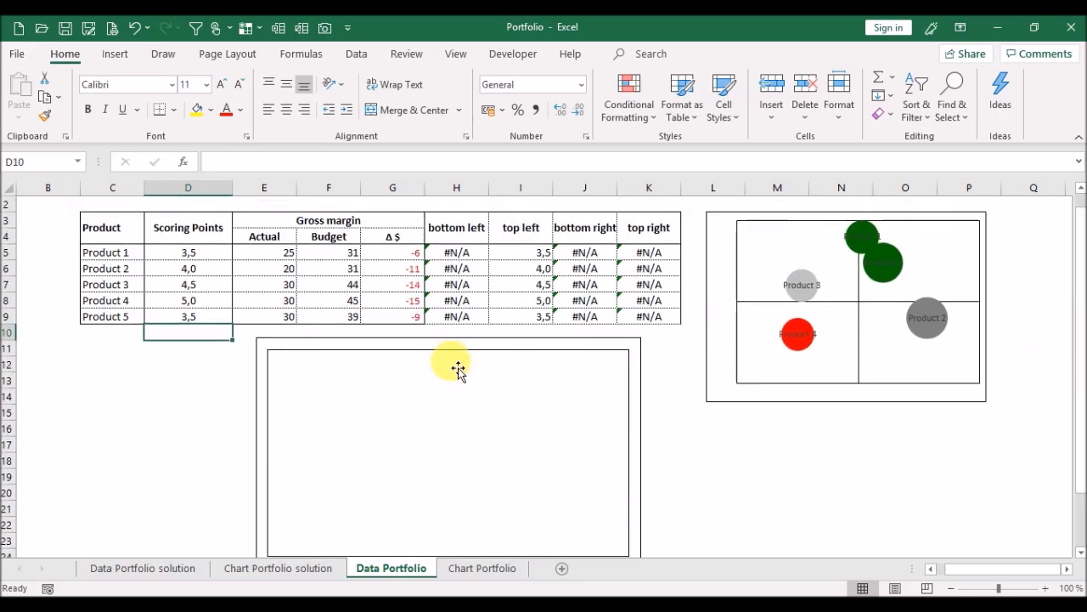
pyautogui.click(457, 367)
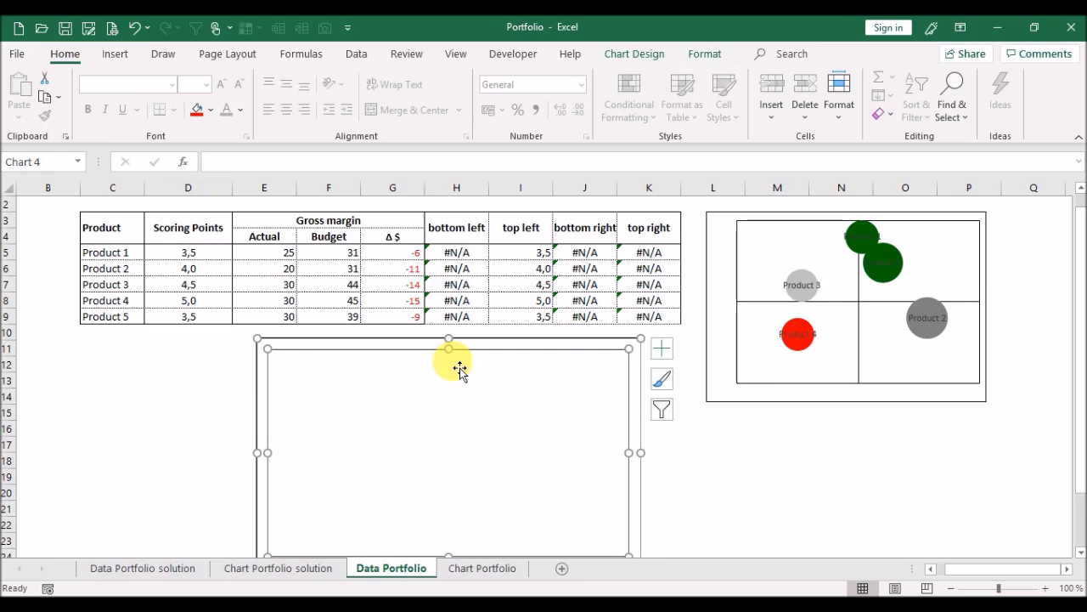
pyautogui.rightClick(455, 367)
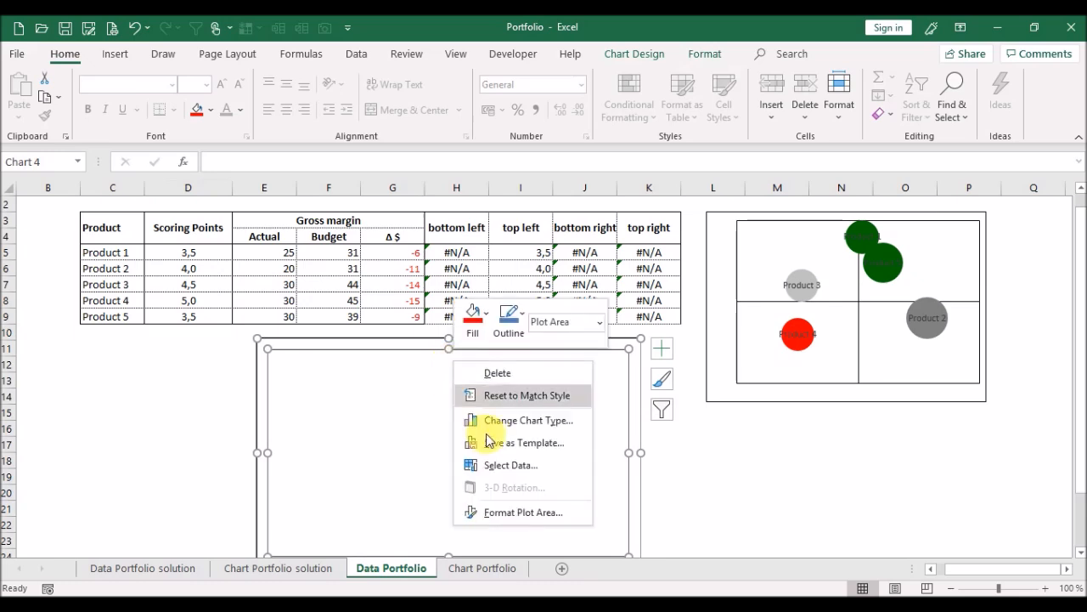
pyautogui.click(505, 467)
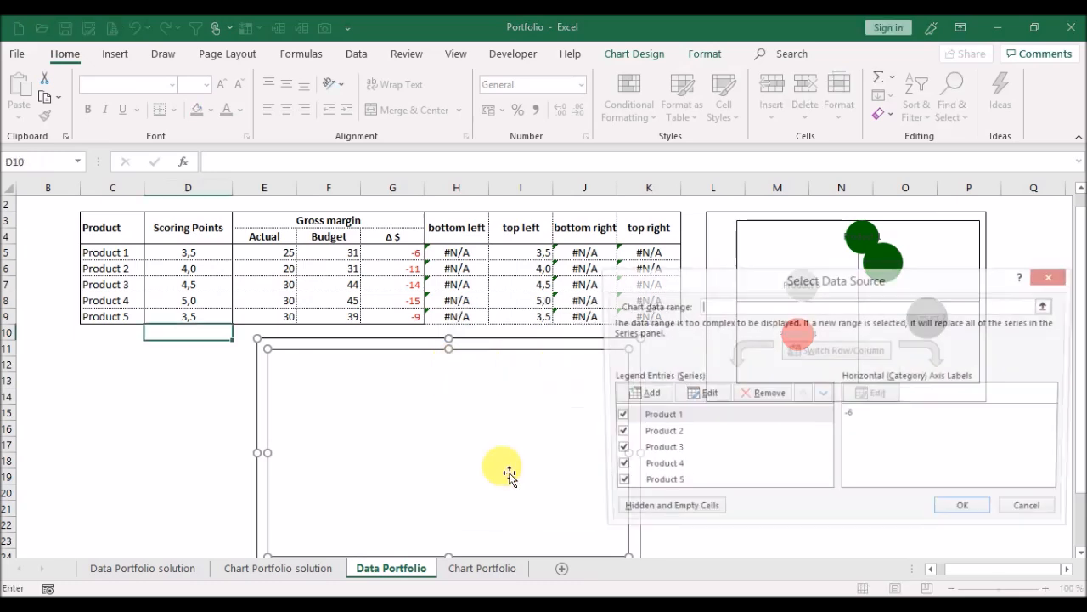
pyautogui.click(646, 394)
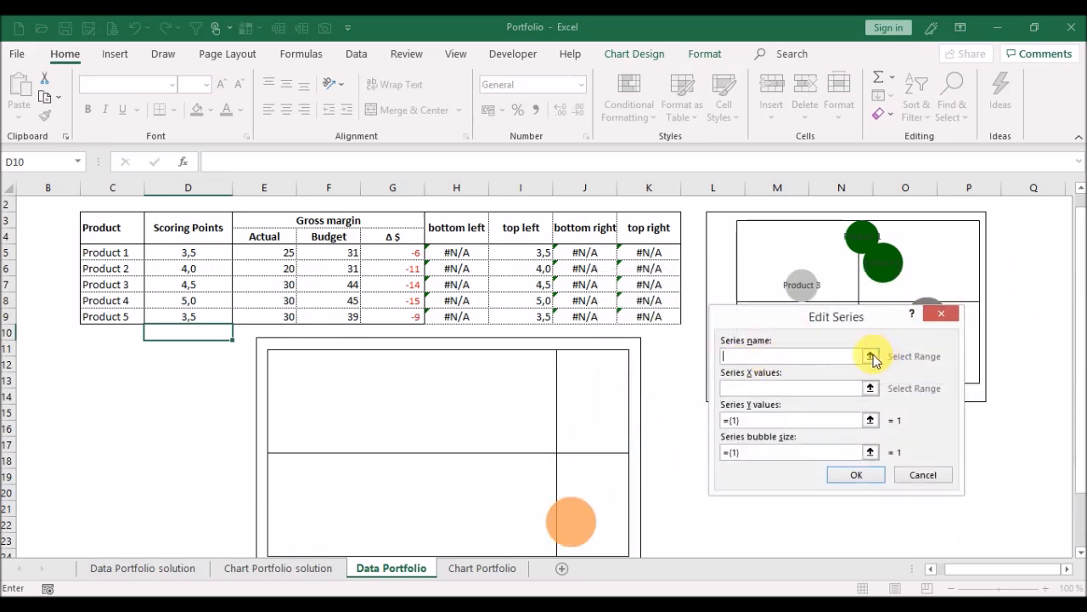
pyautogui.click(871, 356)
pyautogui.click(116, 257)
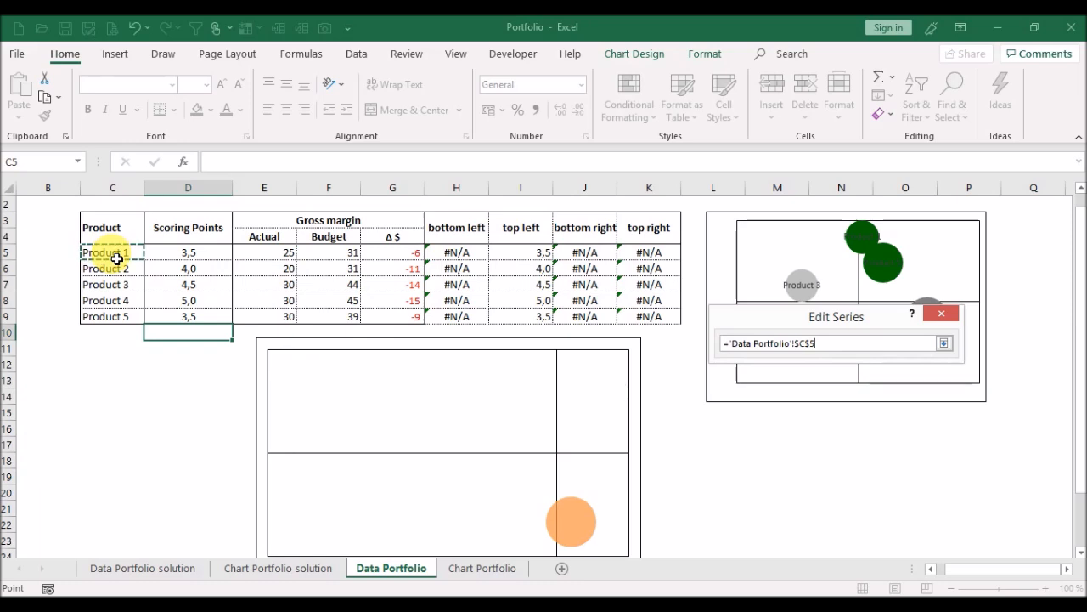
pyautogui.press('Return')
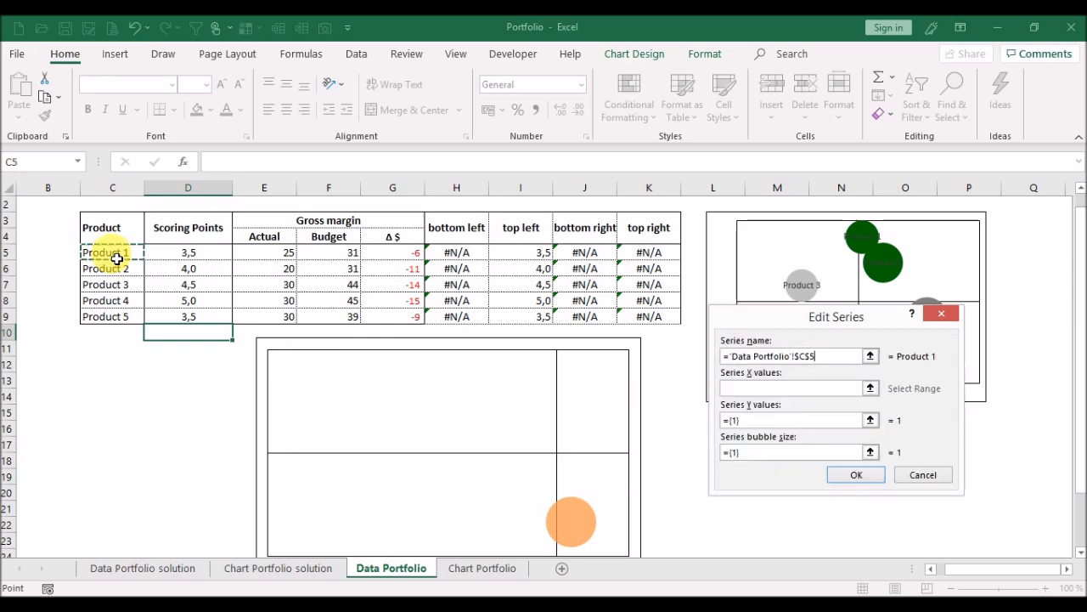
# Set the Product 1 series' X values to G5, Y values to I5 and bubble size to E5, and confirm.
pyautogui.click(871, 388)
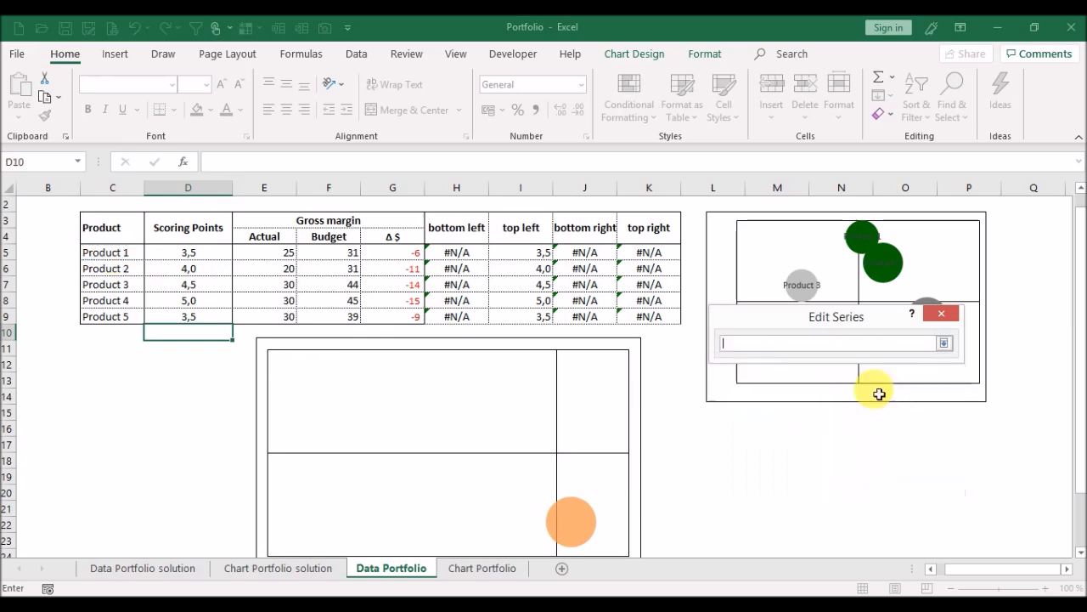
pyautogui.click(385, 260)
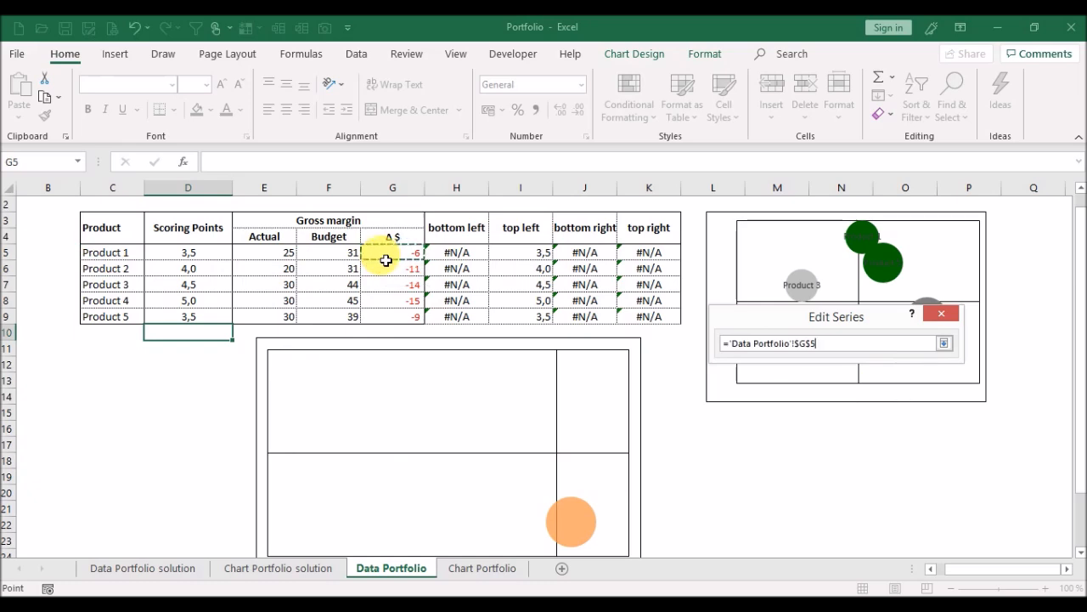
pyautogui.press('Return')
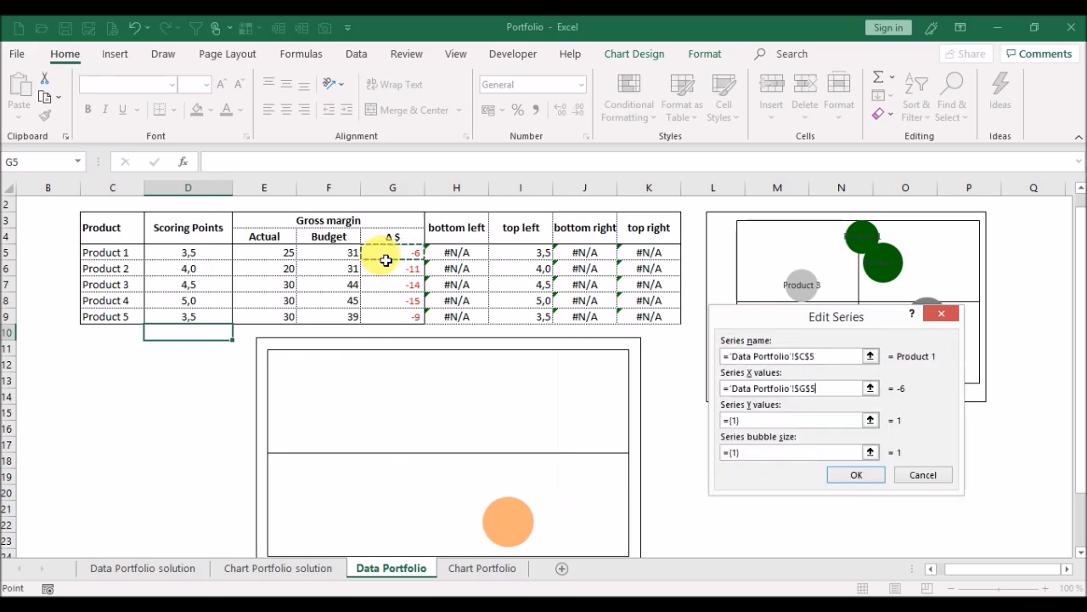
pyautogui.click(873, 420)
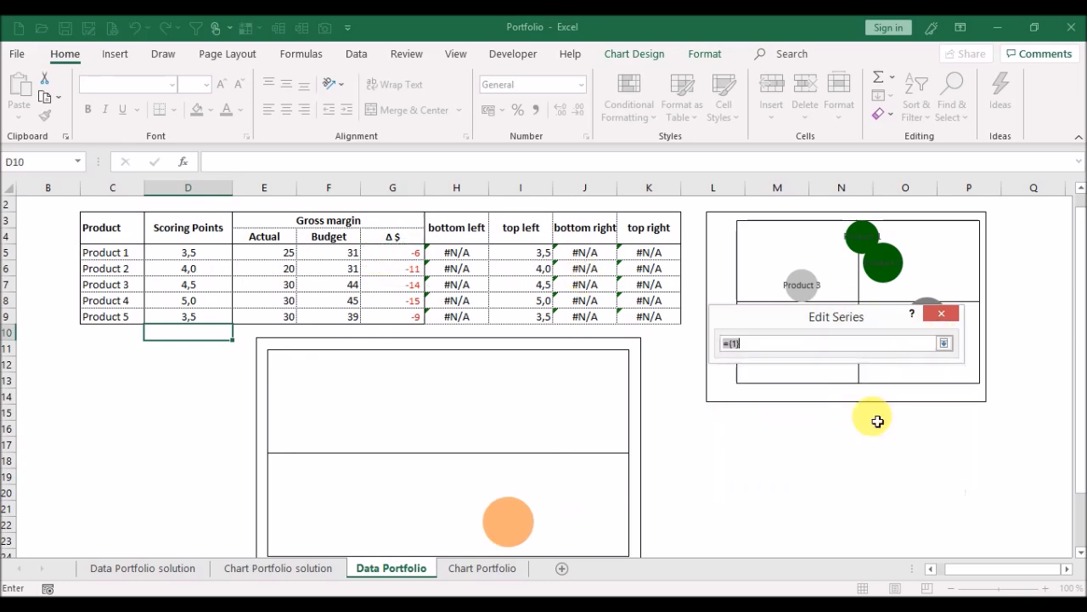
pyautogui.click(534, 260)
pyautogui.press('Return')
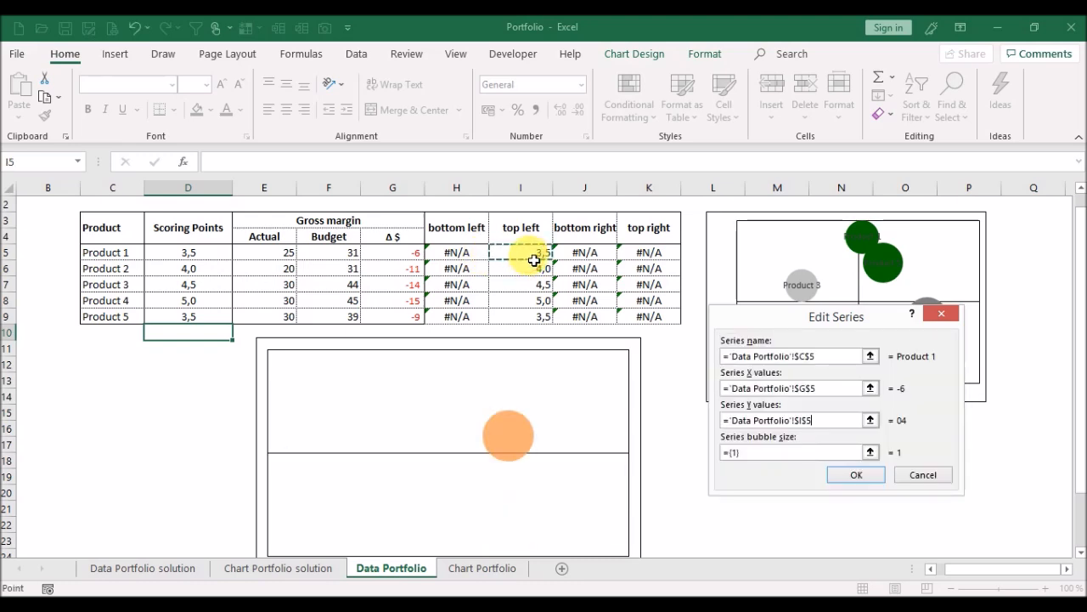
pyautogui.click(871, 453)
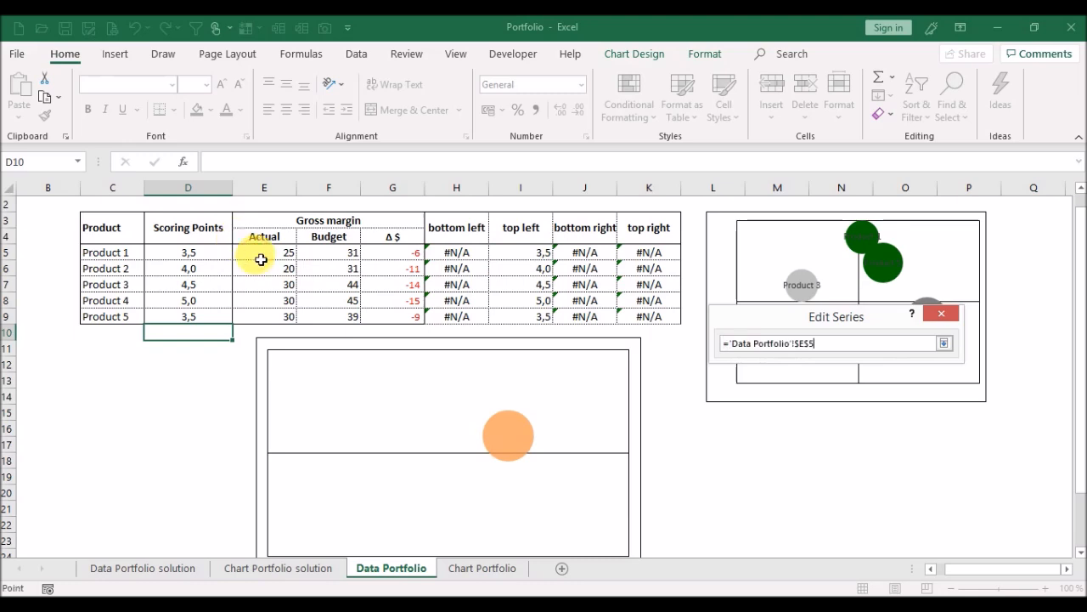
pyautogui.press('Return')
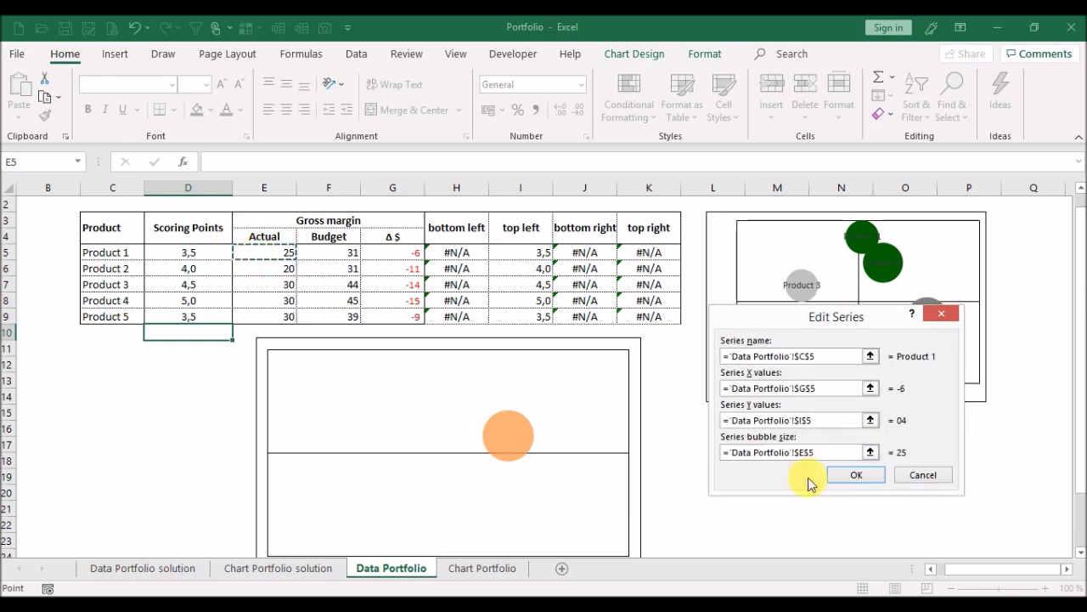
pyautogui.click(839, 476)
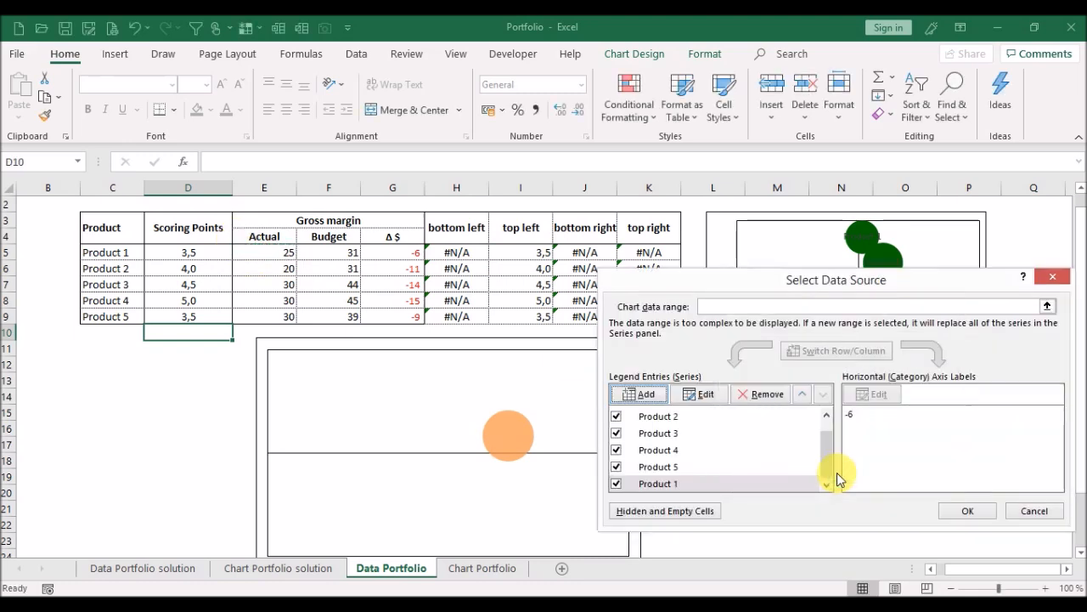
# Add another series to the chart, named from cell C6.
pyautogui.click(648, 396)
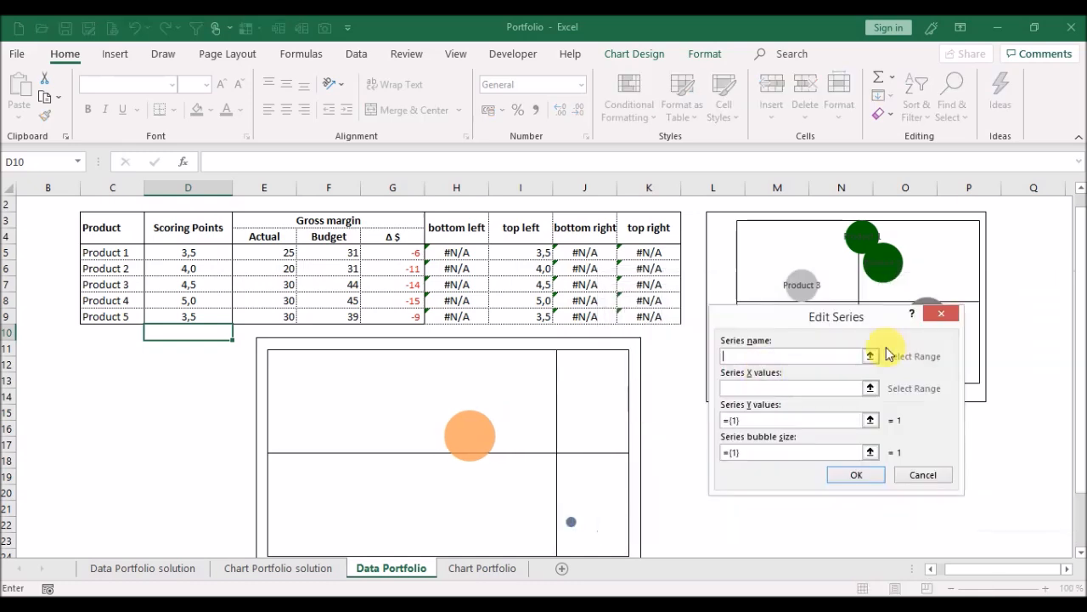
pyautogui.click(870, 360)
pyautogui.click(141, 270)
pyautogui.press('Return')
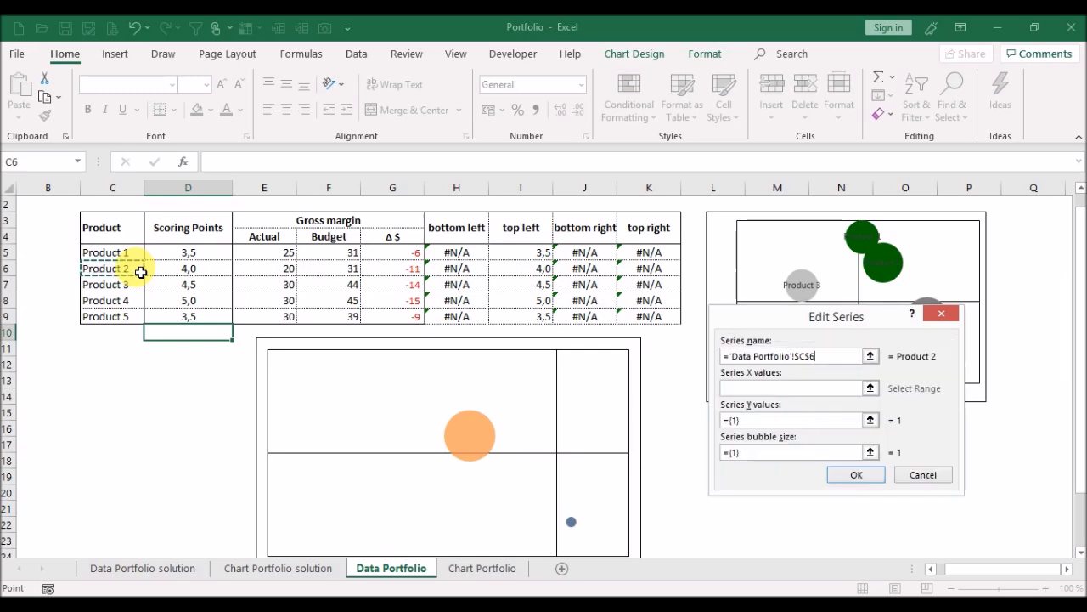
# Set the Product 2 series' X values to G6, Y values to I6 and bubble size to E6, and confirm.
pyautogui.click(870, 388)
pyautogui.click(390, 272)
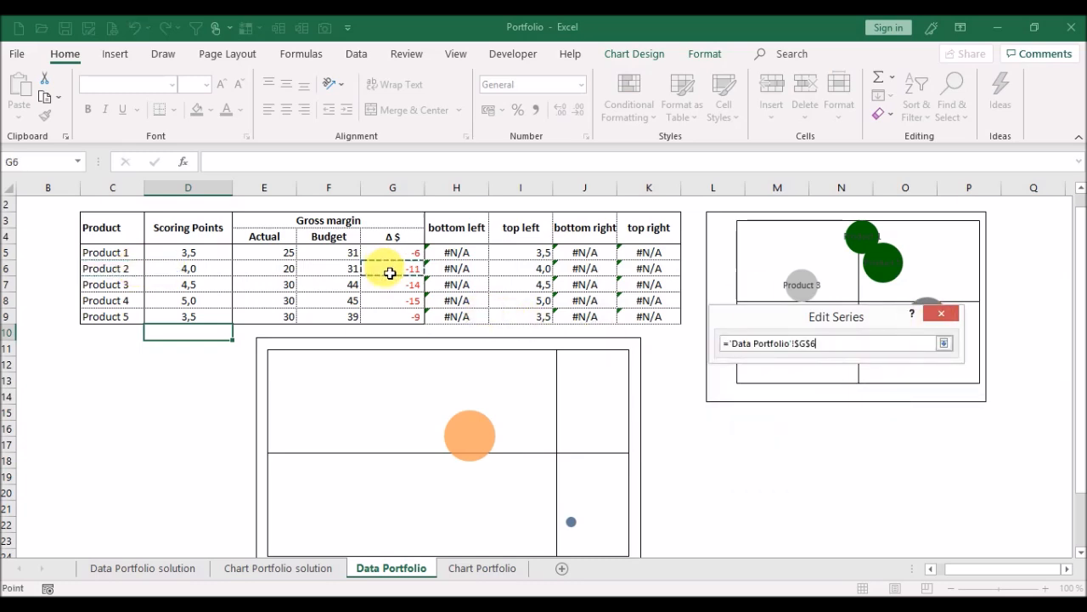
pyautogui.press('Return')
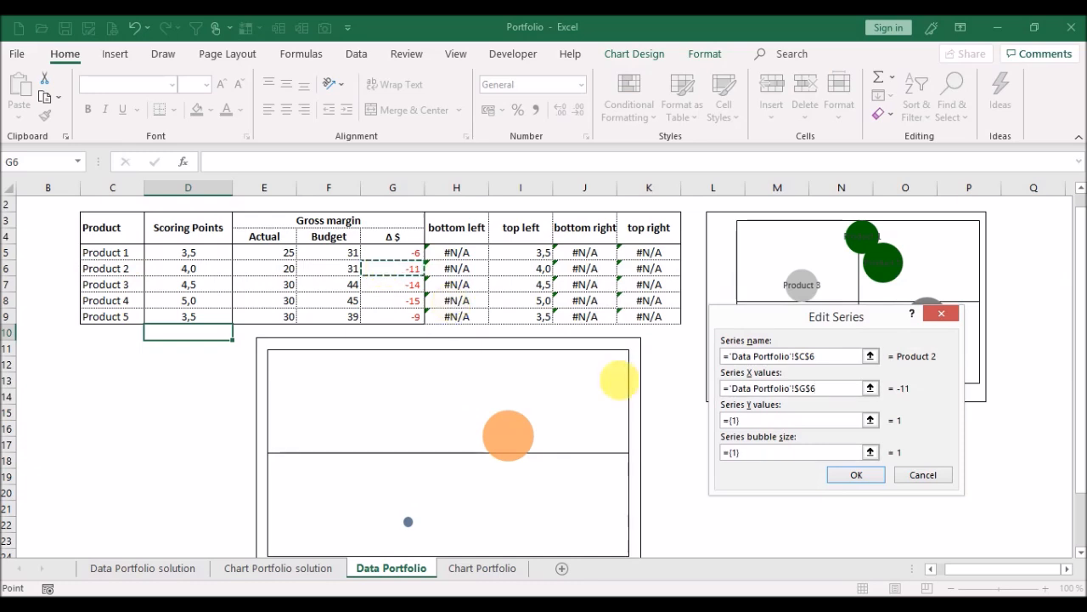
pyautogui.click(870, 421)
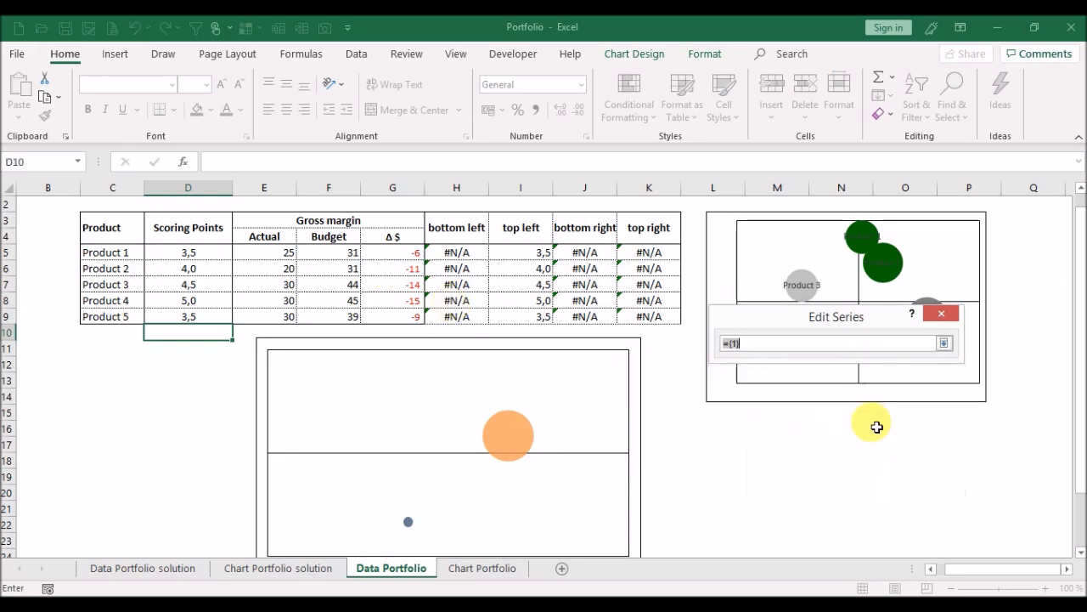
pyautogui.click(523, 273)
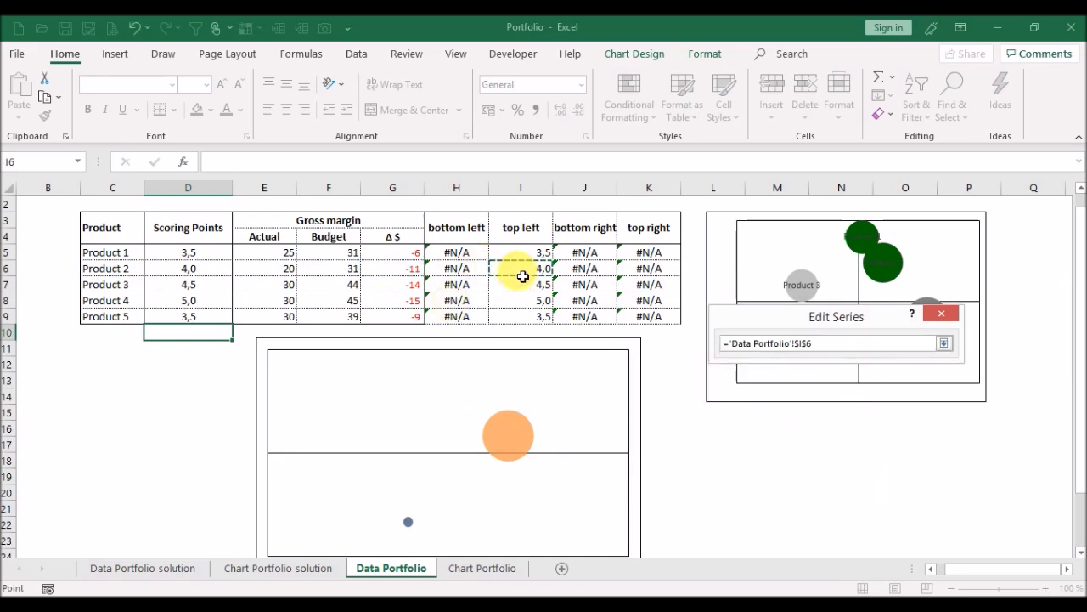
pyautogui.press('Return')
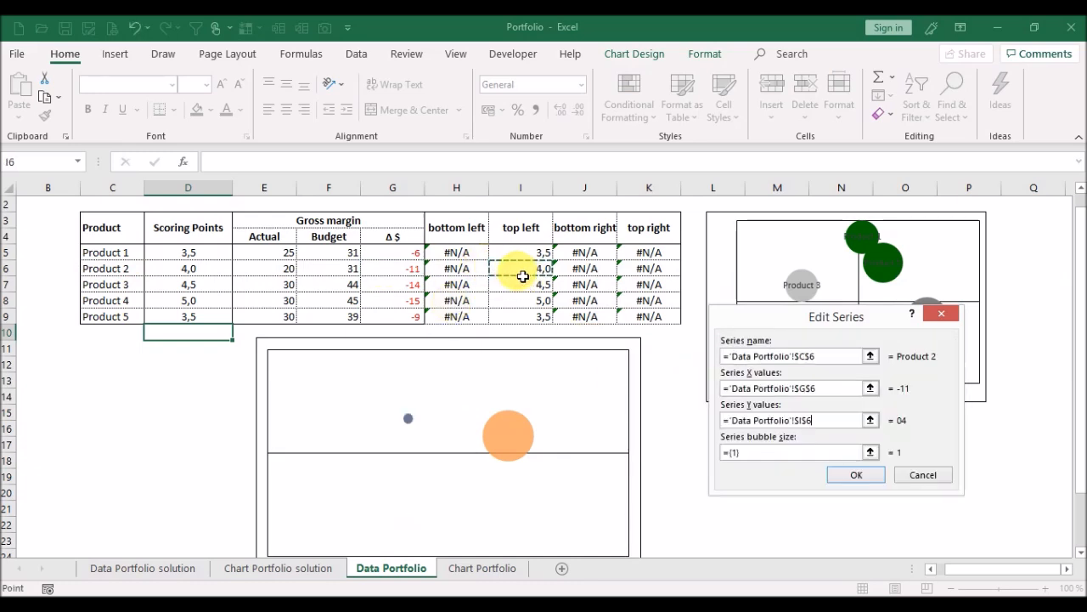
pyautogui.click(870, 454)
pyautogui.click(269, 271)
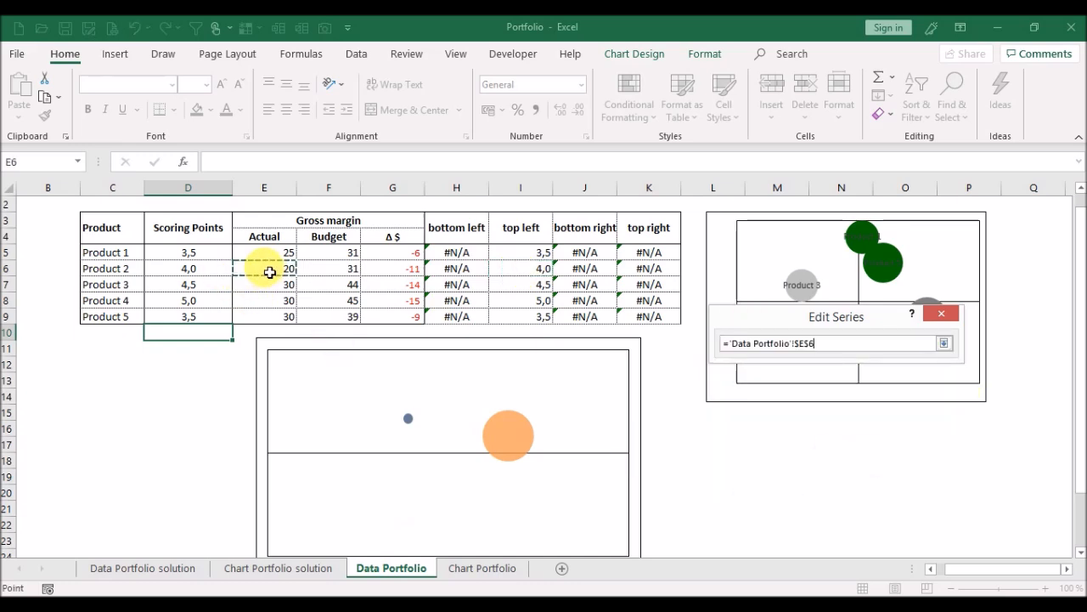
pyautogui.press('Return')
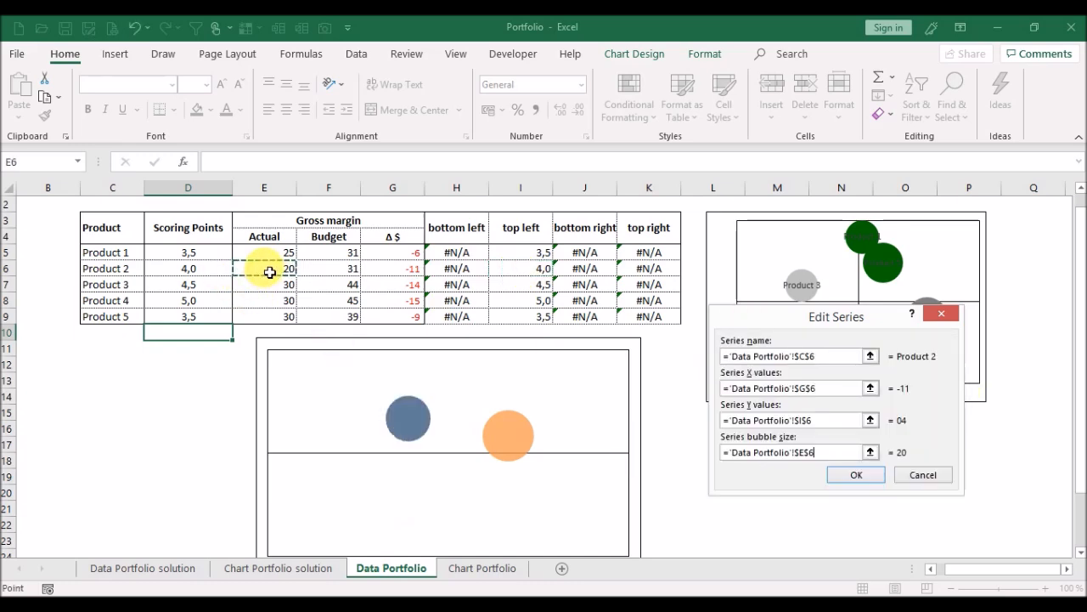
pyautogui.click(857, 475)
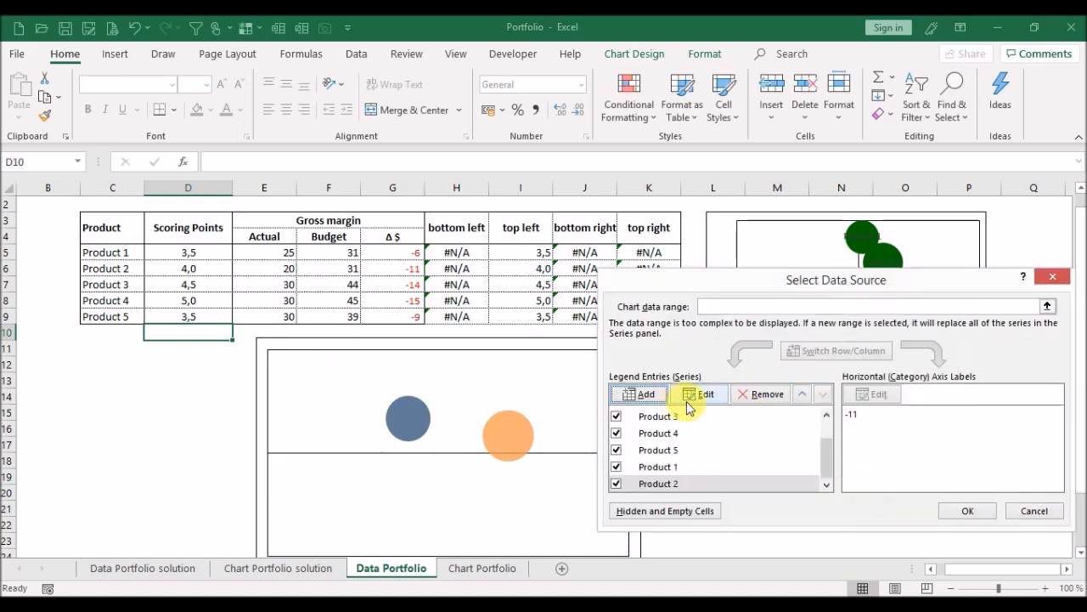
# Add another series to the chart, named from cell C7.
pyautogui.click(651, 396)
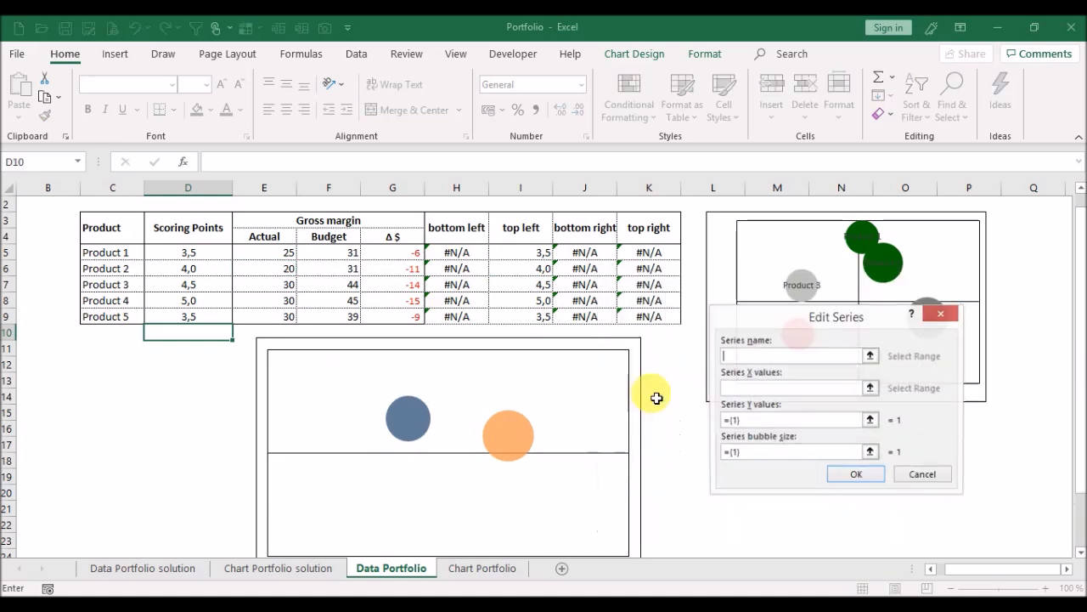
pyautogui.click(871, 356)
pyautogui.click(107, 286)
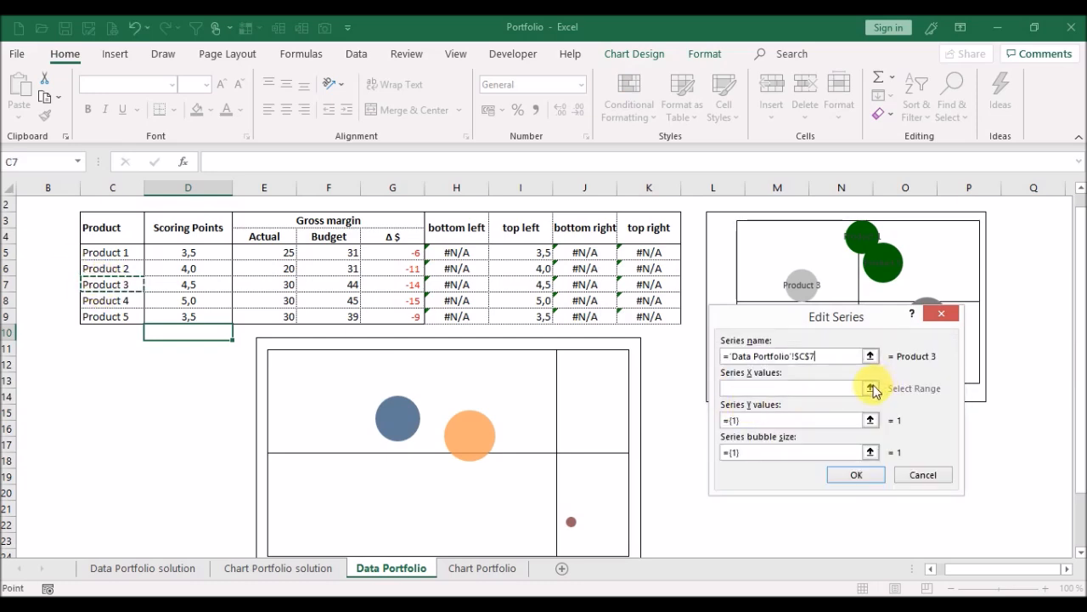
# Set the Product 3 series' X values to G7, Y values to I7 and bubble size to E7, and confirm.
pyautogui.click(870, 381)
pyautogui.click(400, 287)
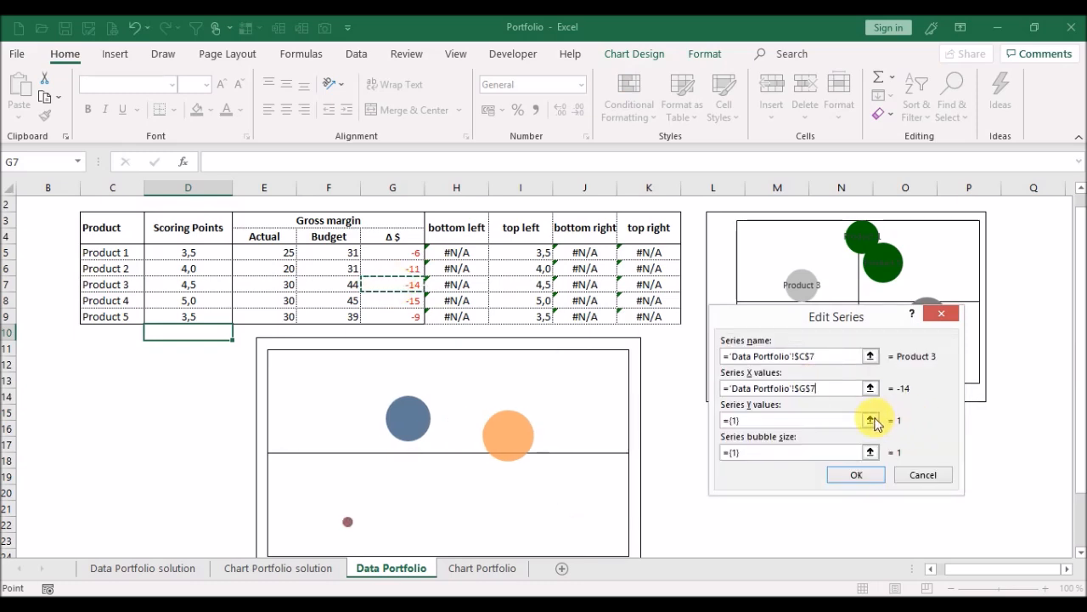
pyautogui.click(871, 420)
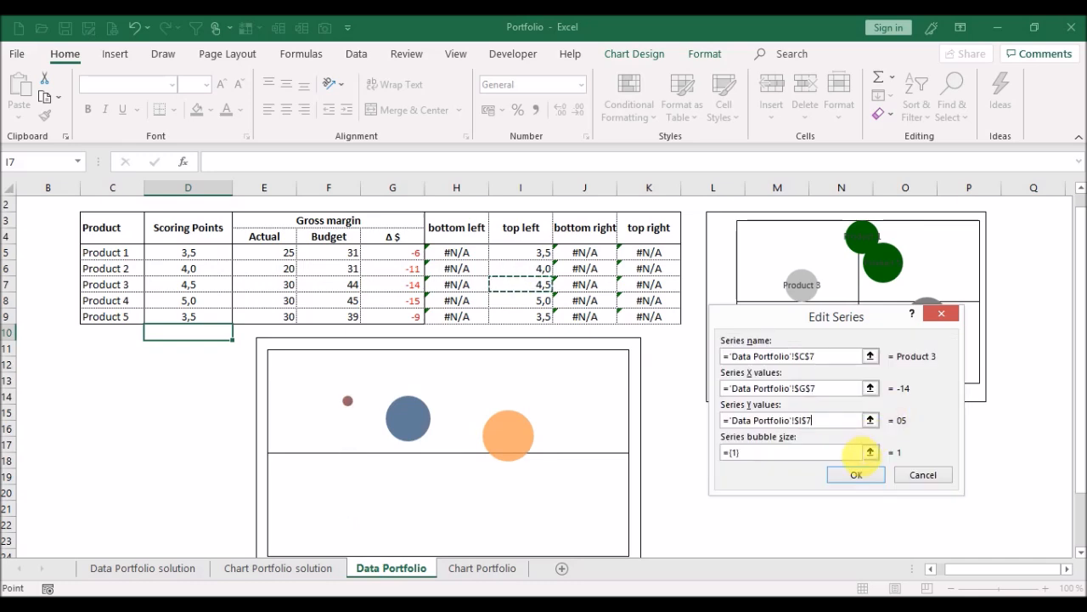
pyautogui.click(870, 452)
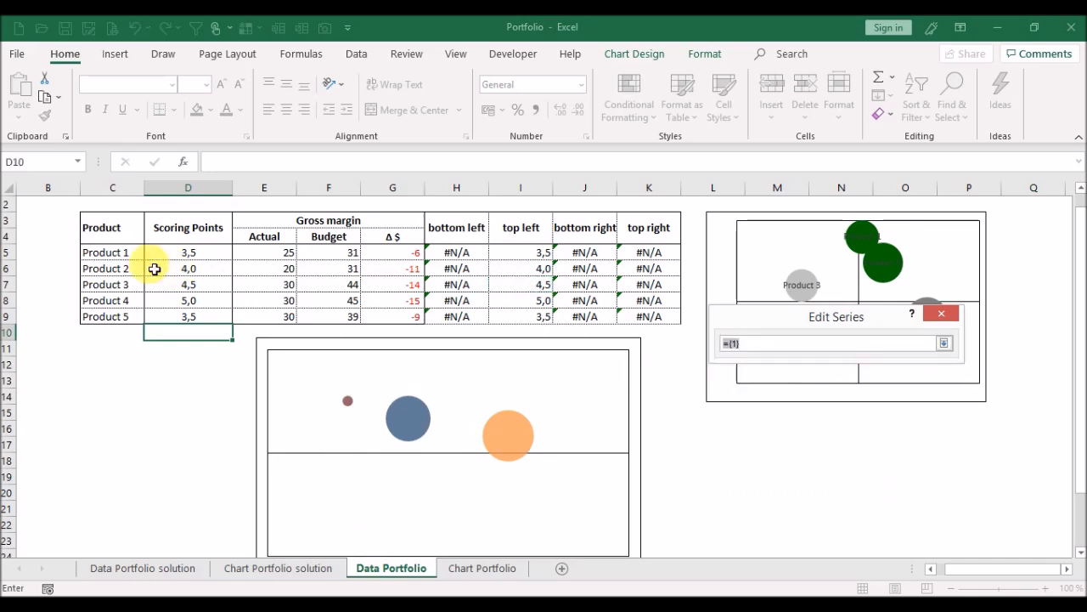
pyautogui.click(274, 291)
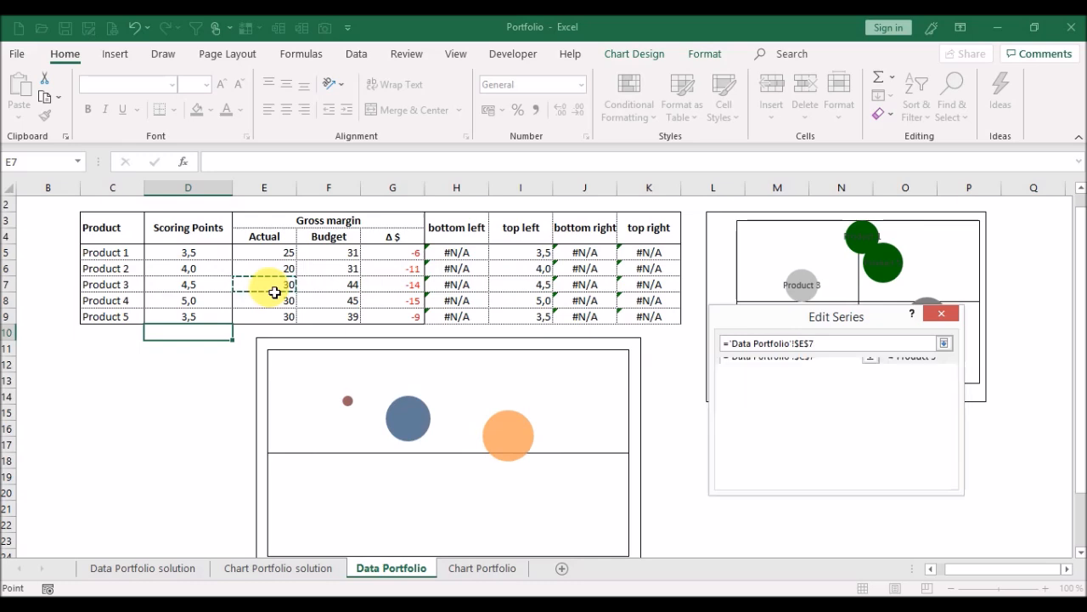
pyautogui.click(856, 474)
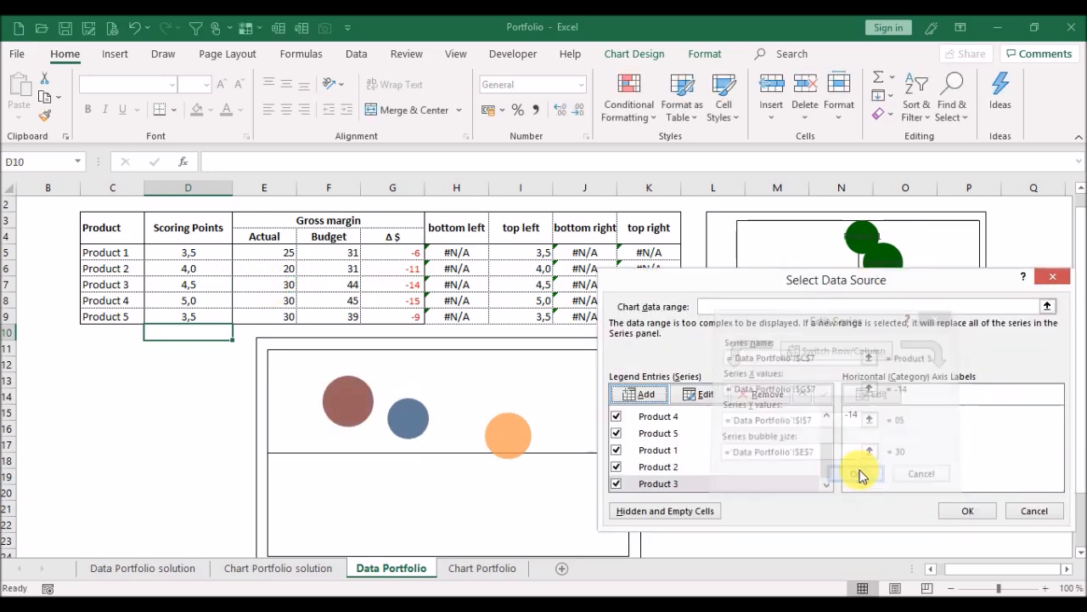
# Add another series to the chart, named from cell C8.
pyautogui.click(653, 396)
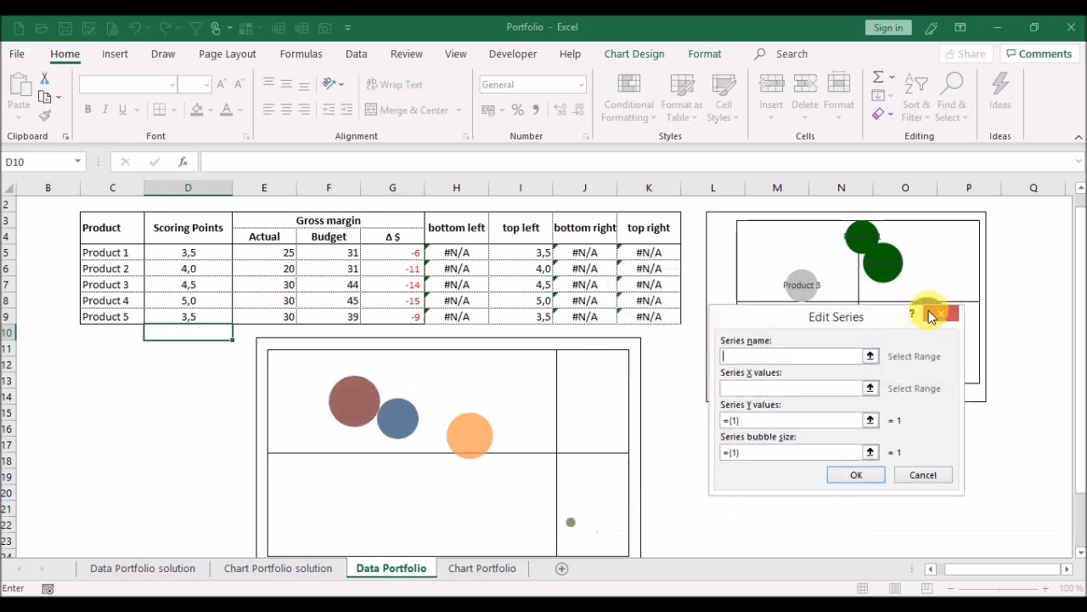
pyautogui.click(871, 356)
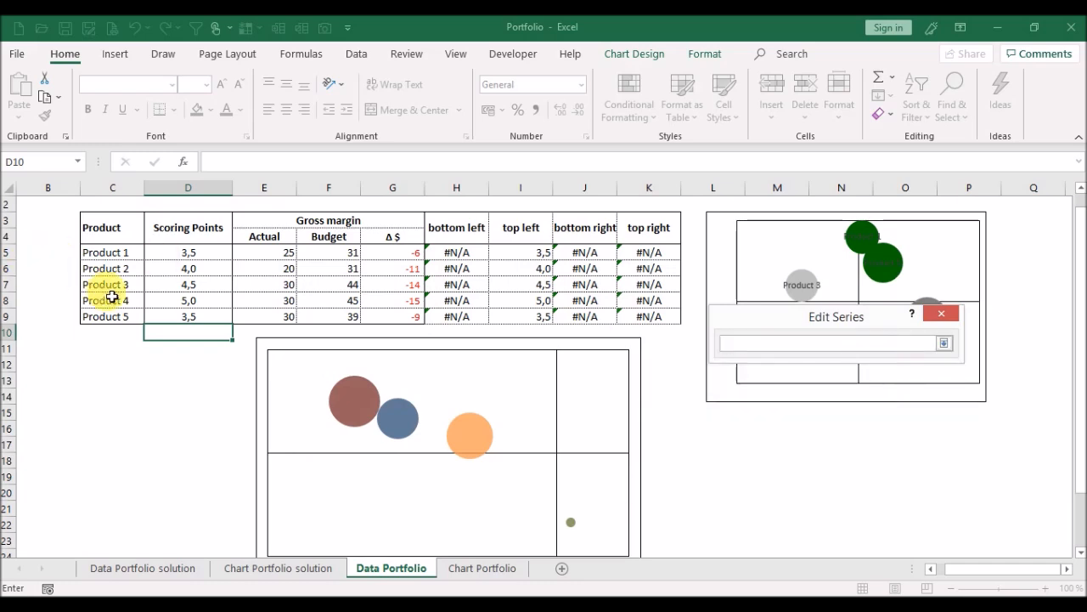
pyautogui.press('Return')
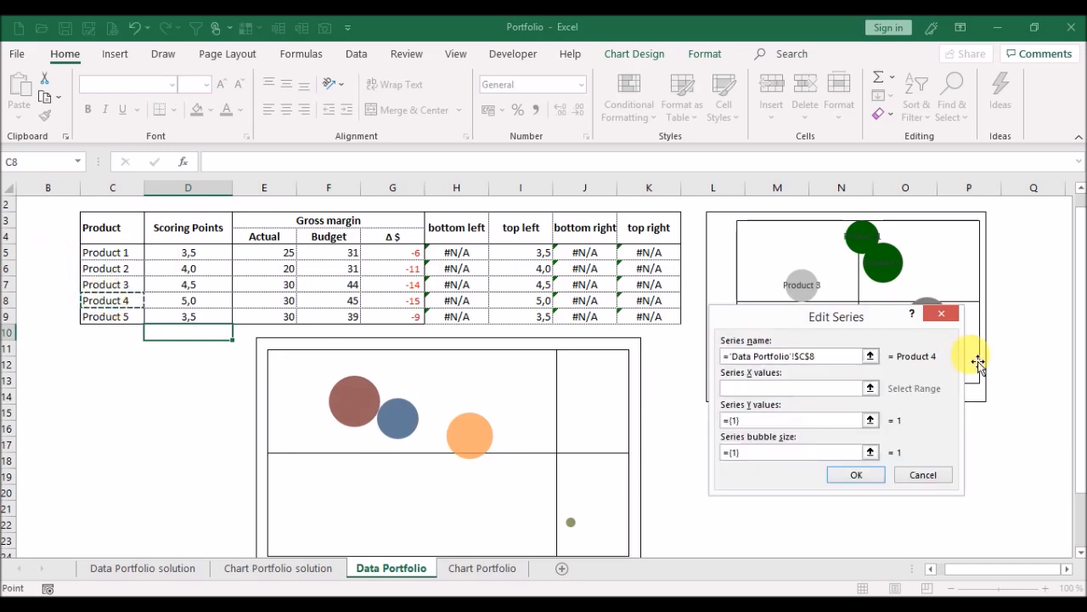
# Set the Product 4 series' X values to G8, Y values to I8 and bubble size to E8, and confirm.
pyautogui.click(871, 388)
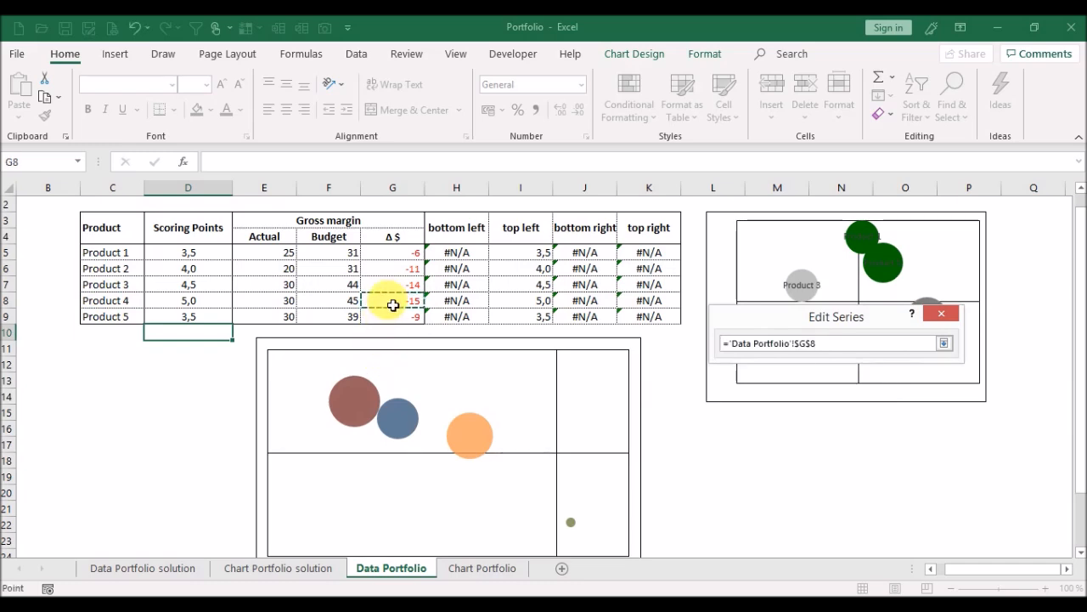
pyautogui.press('Return')
pyautogui.click(871, 420)
pyautogui.click(521, 301)
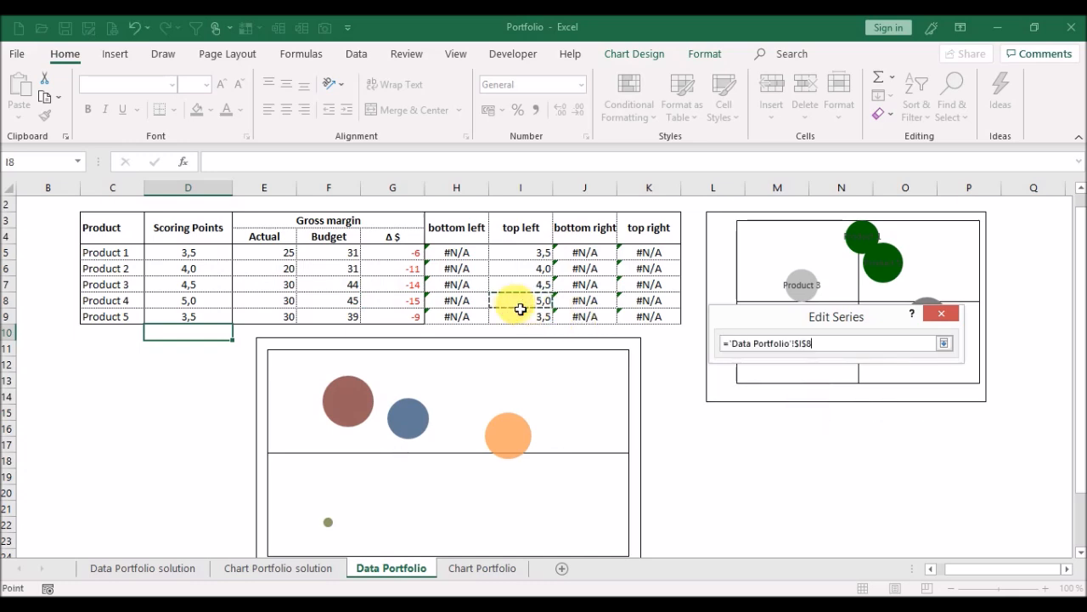
pyautogui.press('Return')
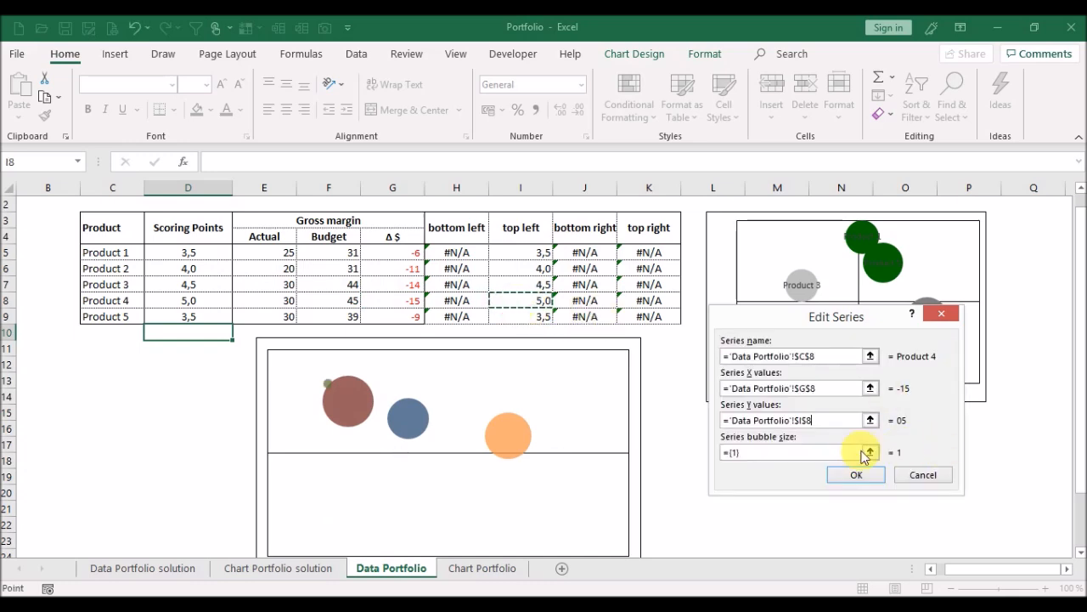
pyautogui.click(871, 452)
pyautogui.click(254, 306)
pyautogui.press('Return')
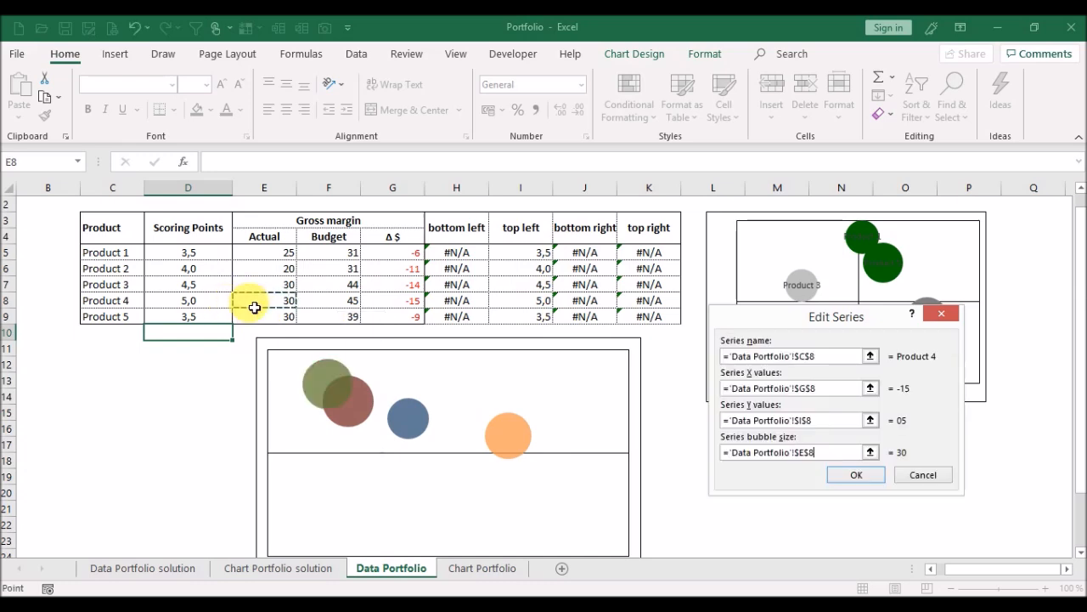
pyautogui.click(853, 477)
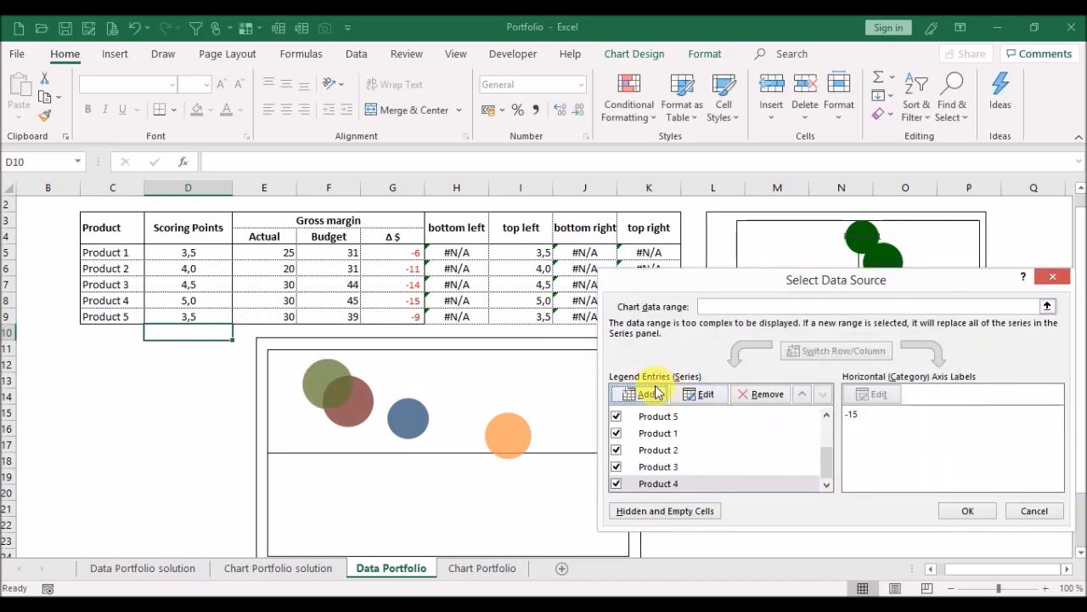
# Add another series to the chart, named from cell C9.
pyautogui.click(647, 394)
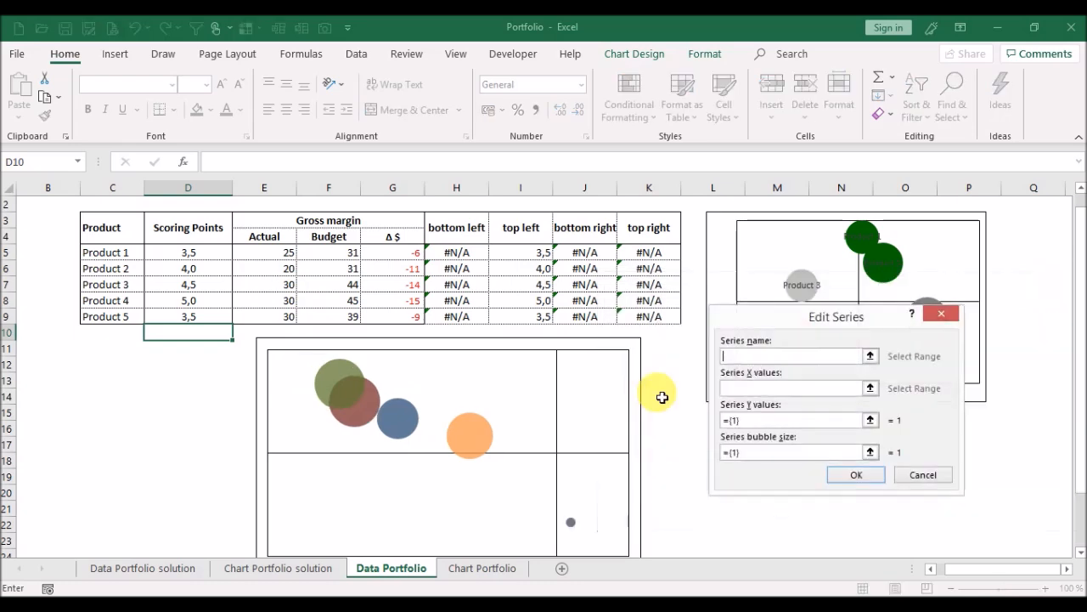
pyautogui.click(872, 359)
pyautogui.click(126, 319)
pyautogui.press('Return')
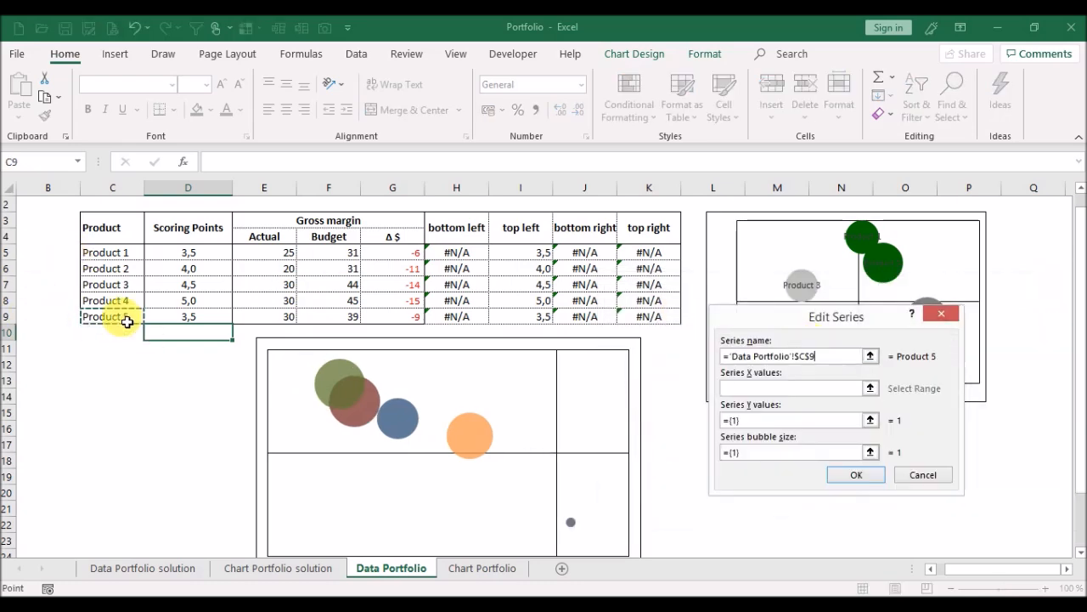
# Set the Product 5 series' X values to G9, Y values to I9 and bubble size to E9, and close the data source dialog.
pyautogui.click(875, 389)
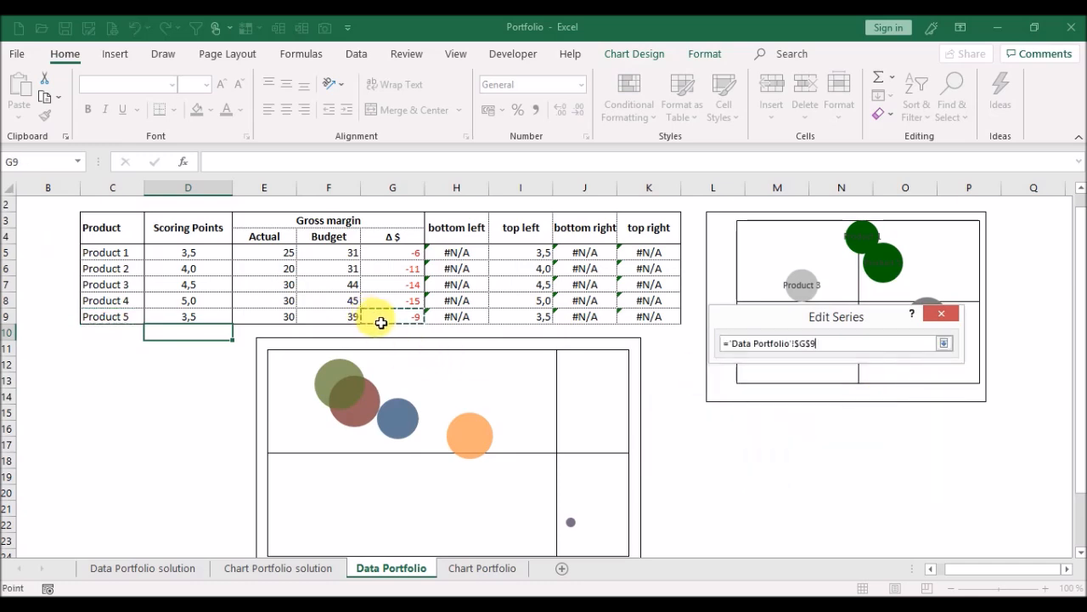
pyautogui.press('Return')
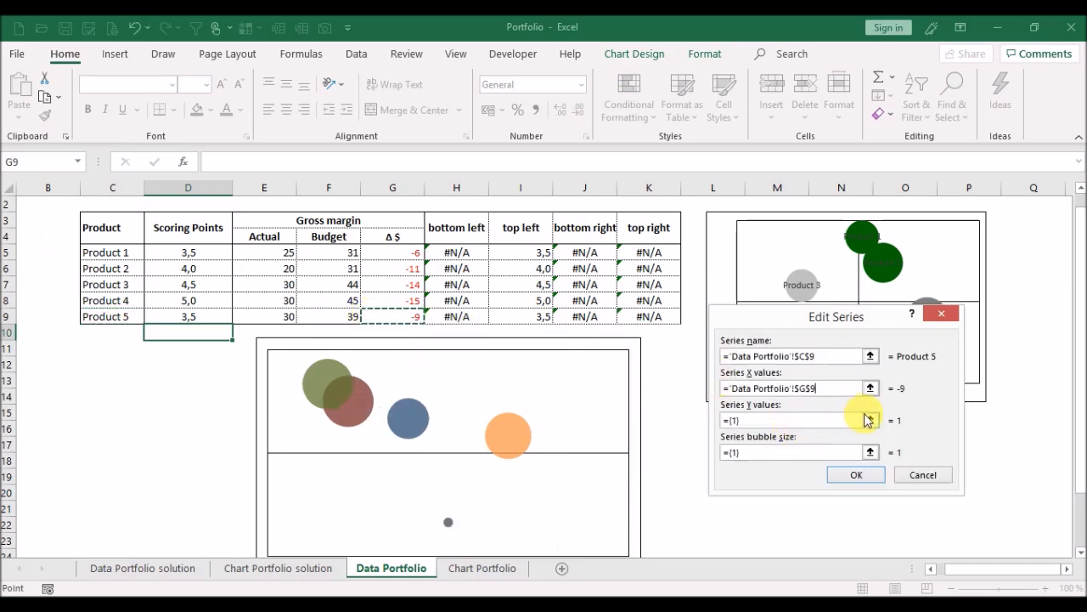
pyautogui.click(873, 422)
pyautogui.click(529, 320)
pyautogui.press('Return')
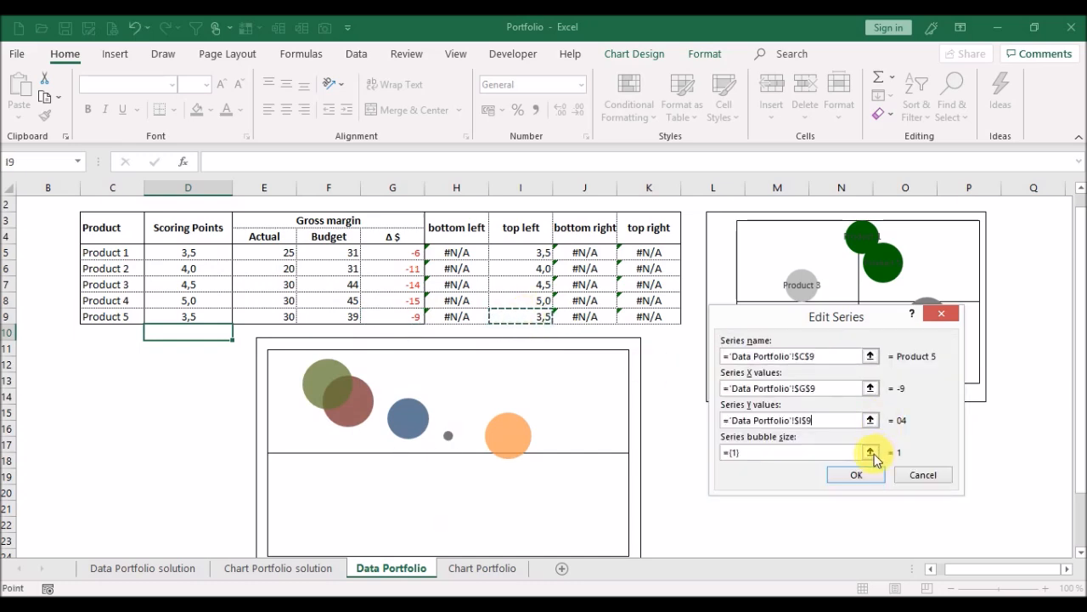
pyautogui.click(869, 452)
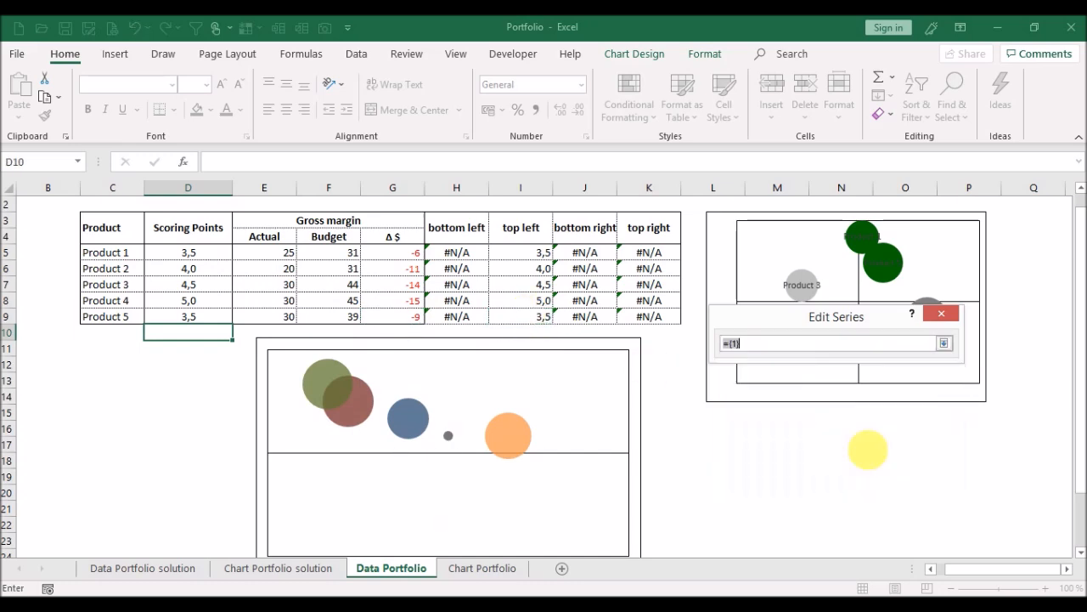
pyautogui.click(263, 321)
pyautogui.press('Return')
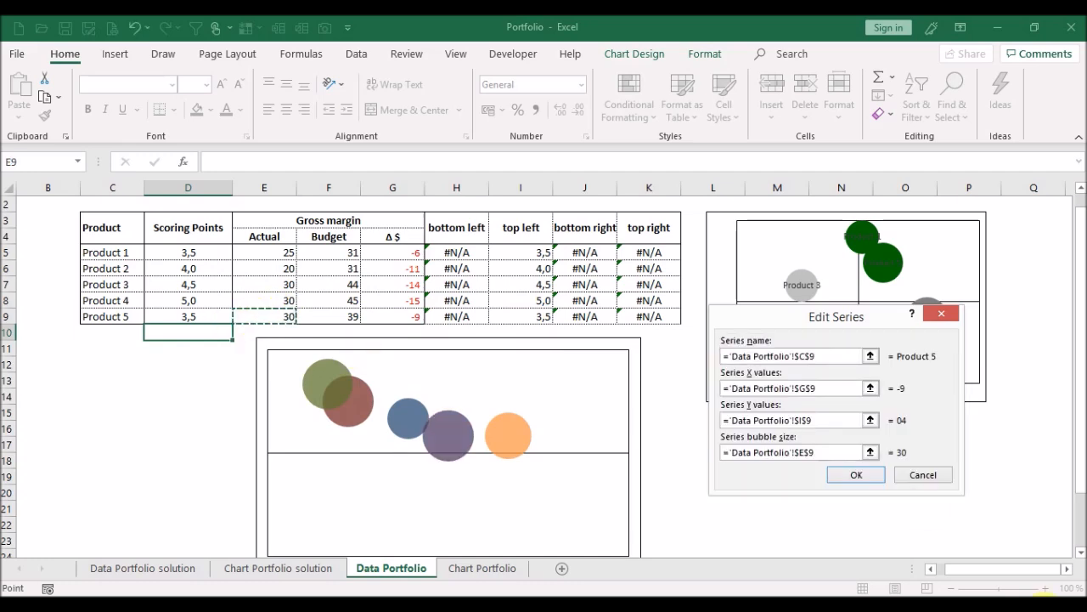
pyautogui.click(861, 474)
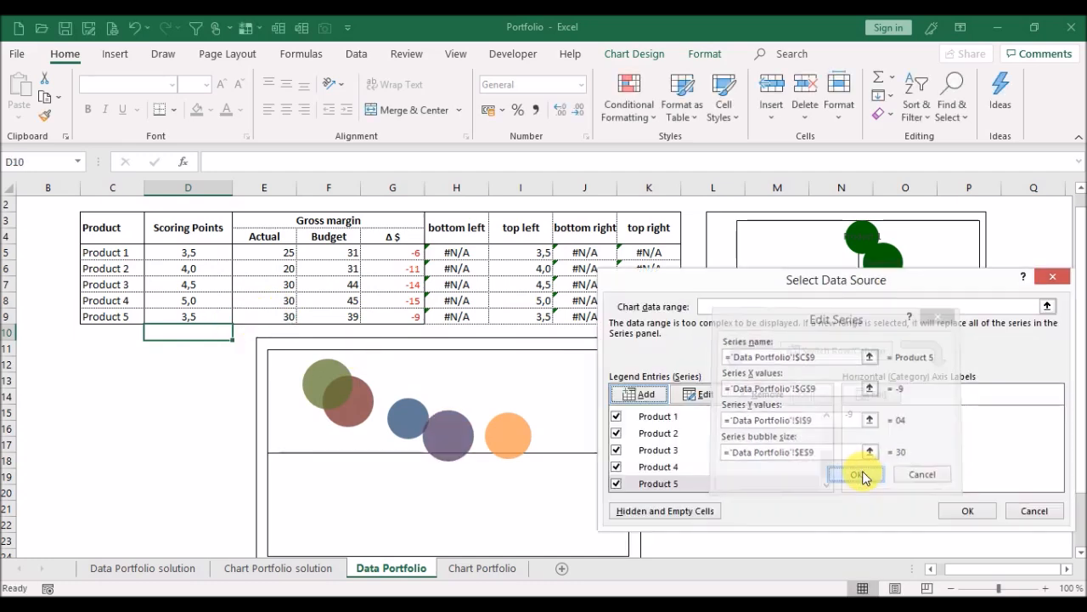
pyautogui.click(968, 511)
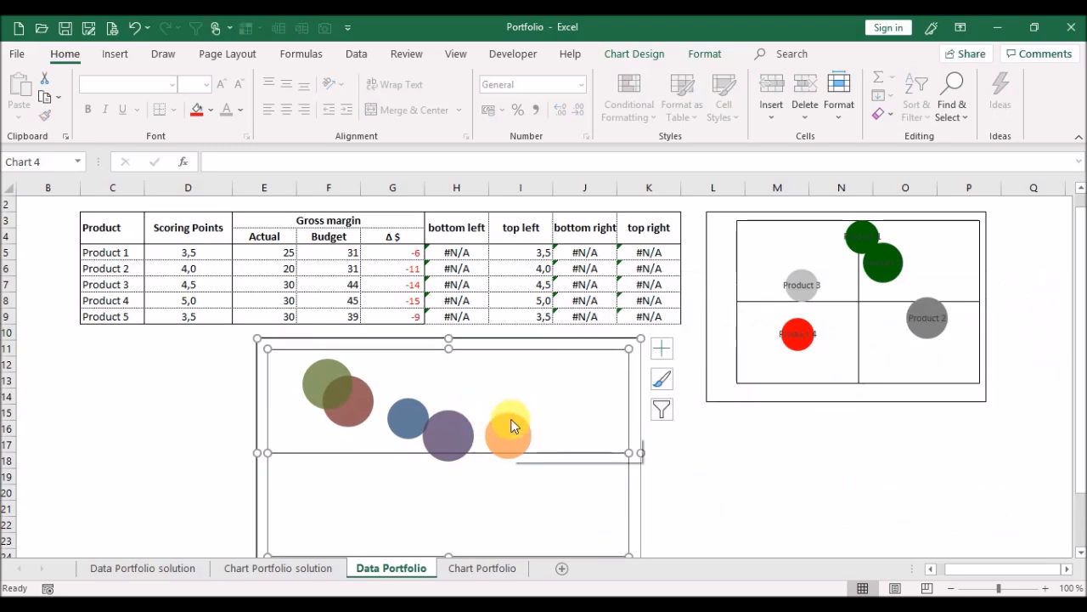
# Fill each of the five product bubbles in the lower chart with the same light gray color.
pyautogui.click(513, 425)
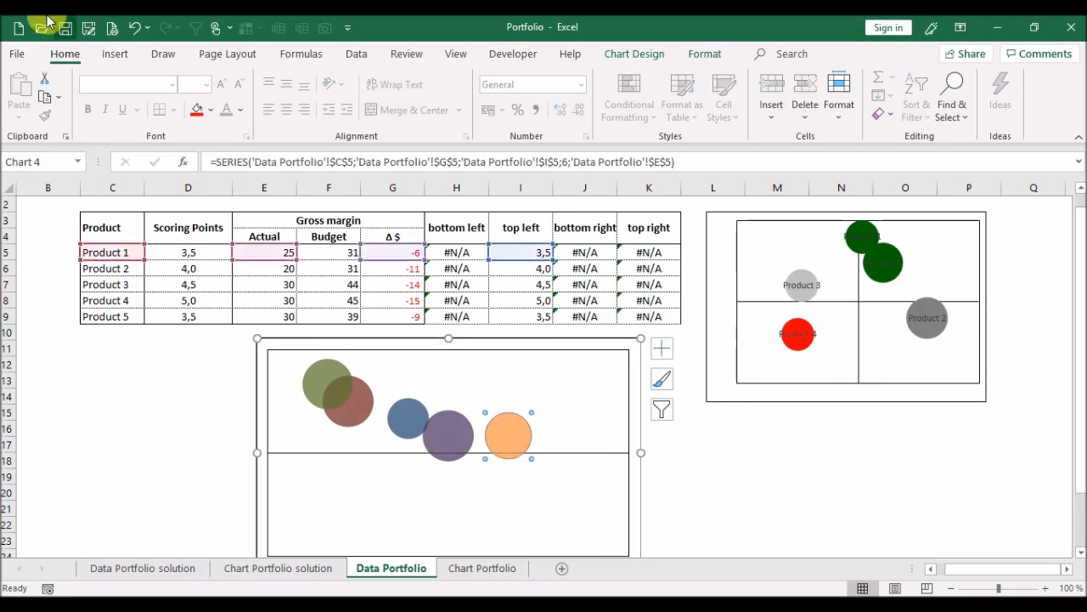
pyautogui.click(213, 110)
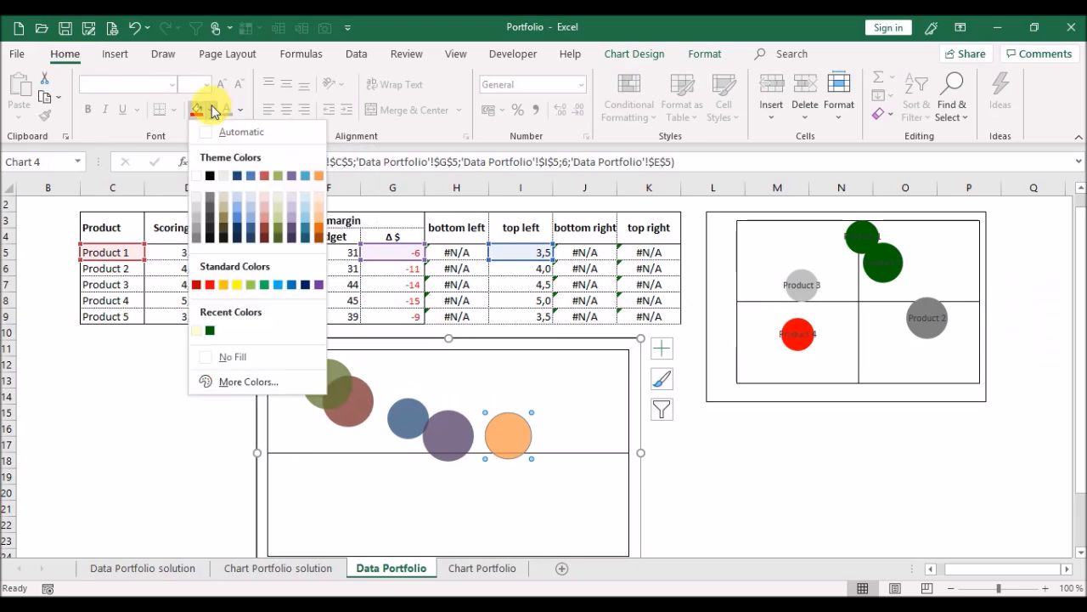
pyautogui.click(196, 219)
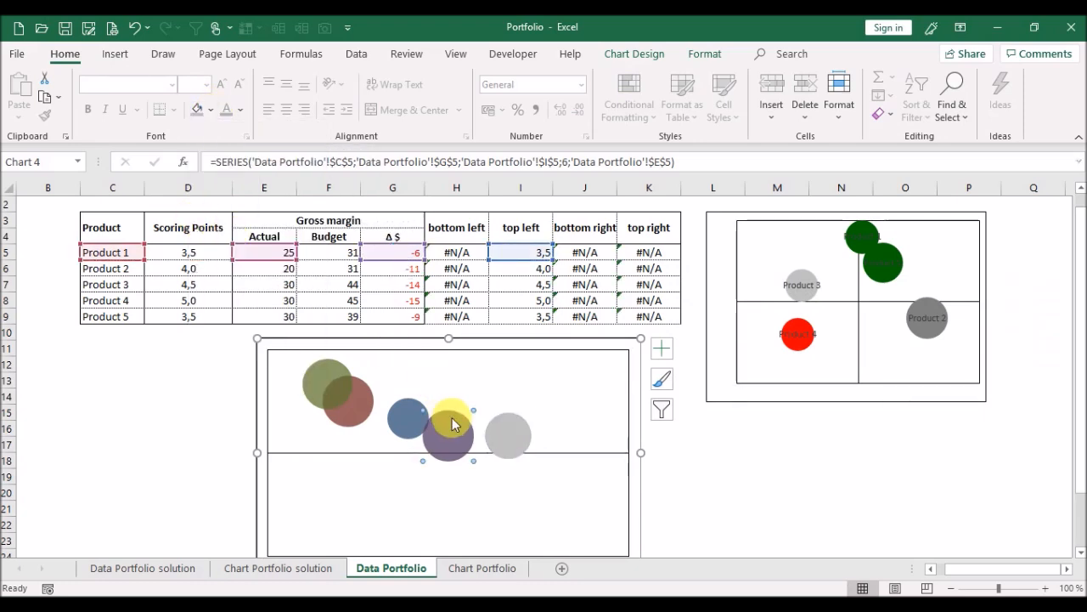
pyautogui.click(454, 426)
pyautogui.click(196, 109)
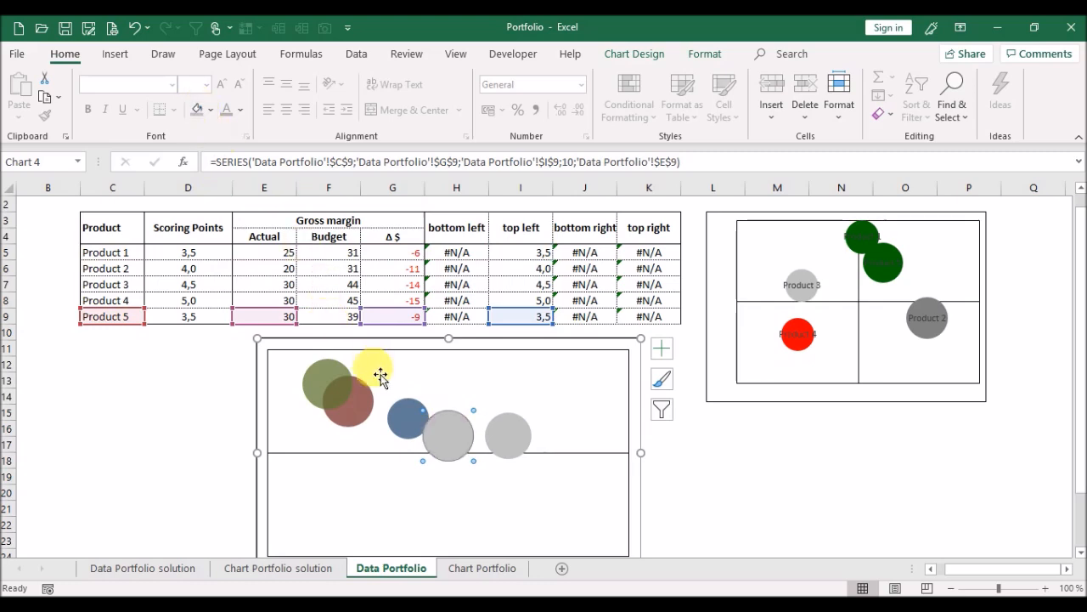
pyautogui.click(404, 416)
pyautogui.click(196, 109)
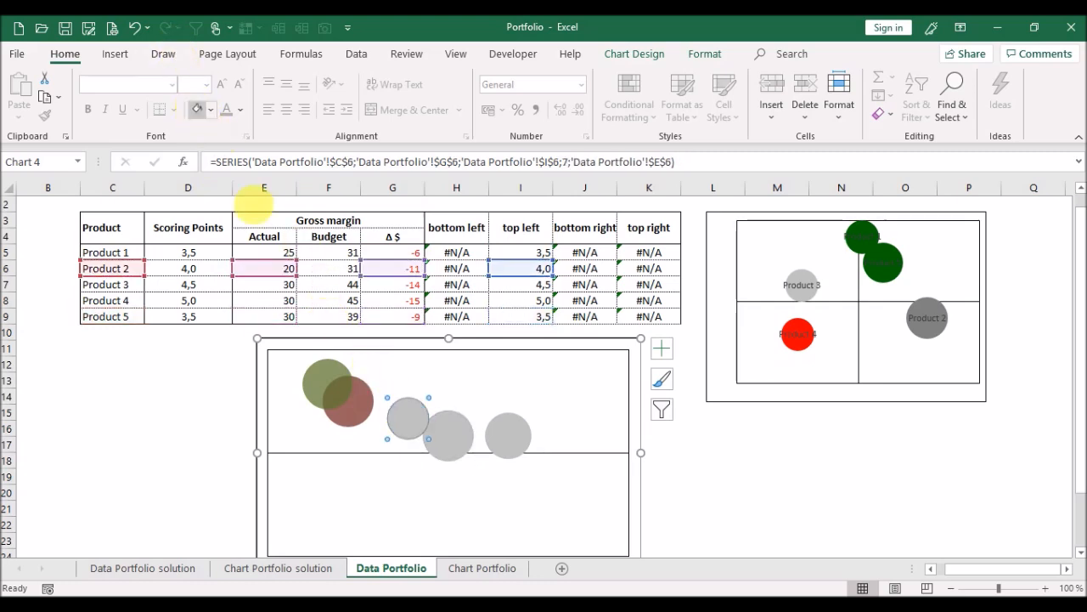
pyautogui.click(357, 397)
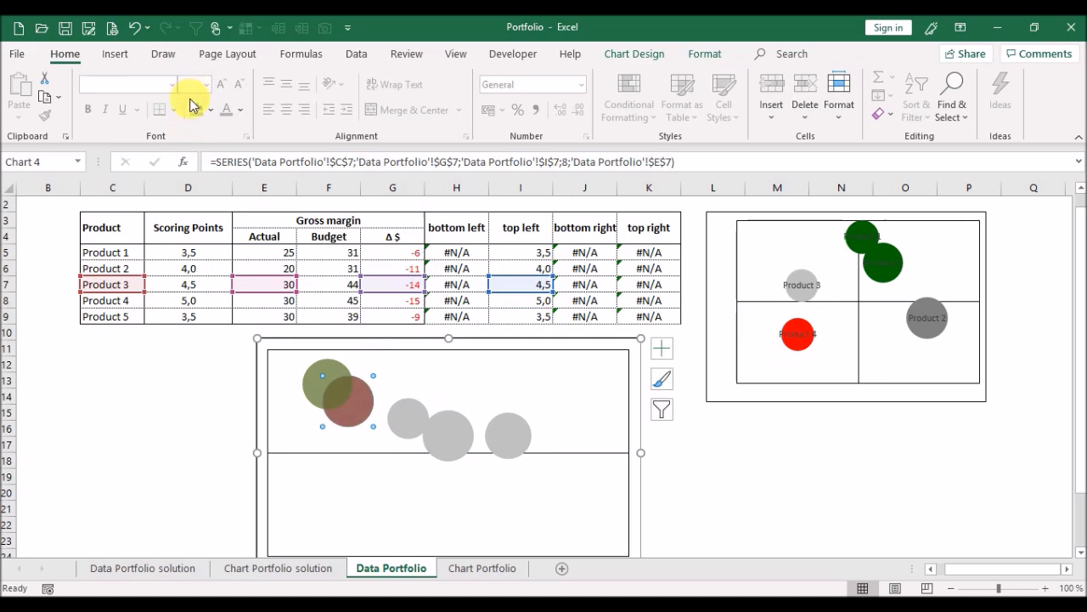
pyautogui.click(197, 110)
pyautogui.click(316, 378)
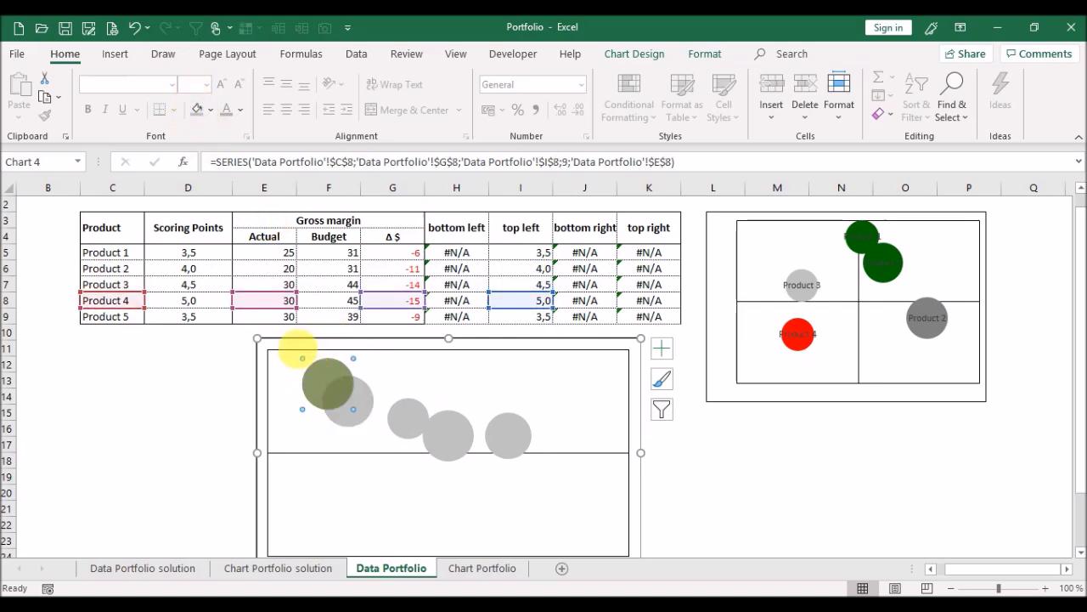
pyautogui.click(196, 110)
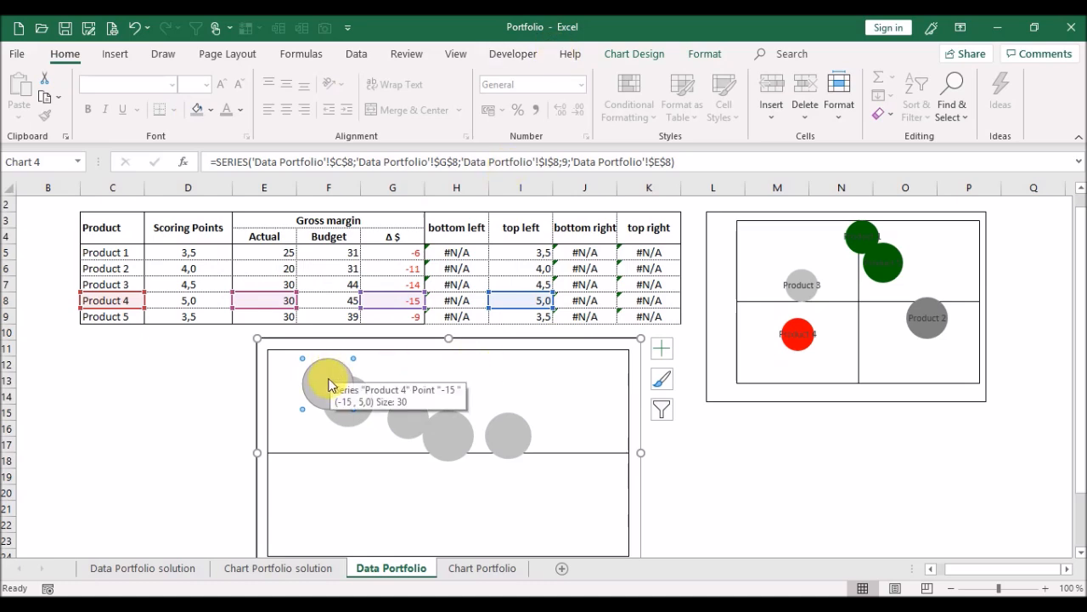
# Add data labels to the selected Product 4 bubble and open its data label options.
pyautogui.click(648, 53)
pyautogui.click(24, 98)
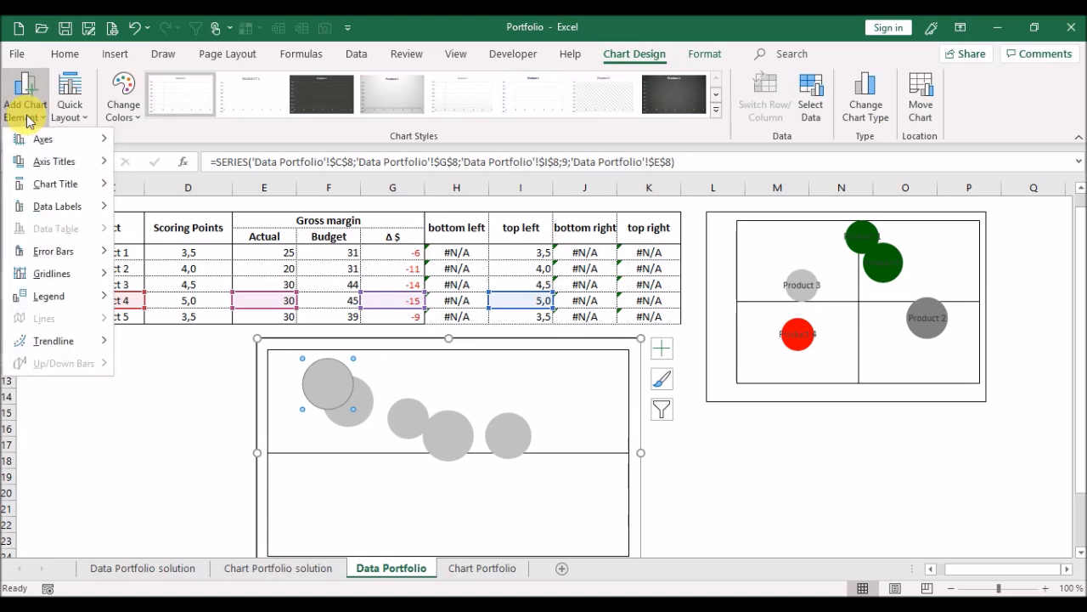
pyautogui.moveTo(75, 216)
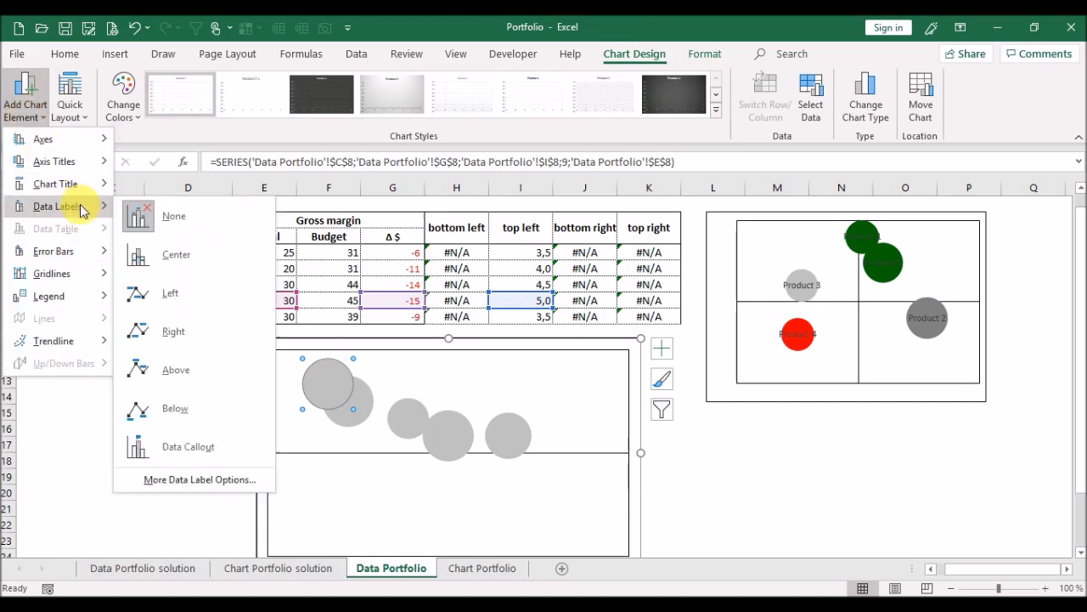
pyautogui.click(226, 479)
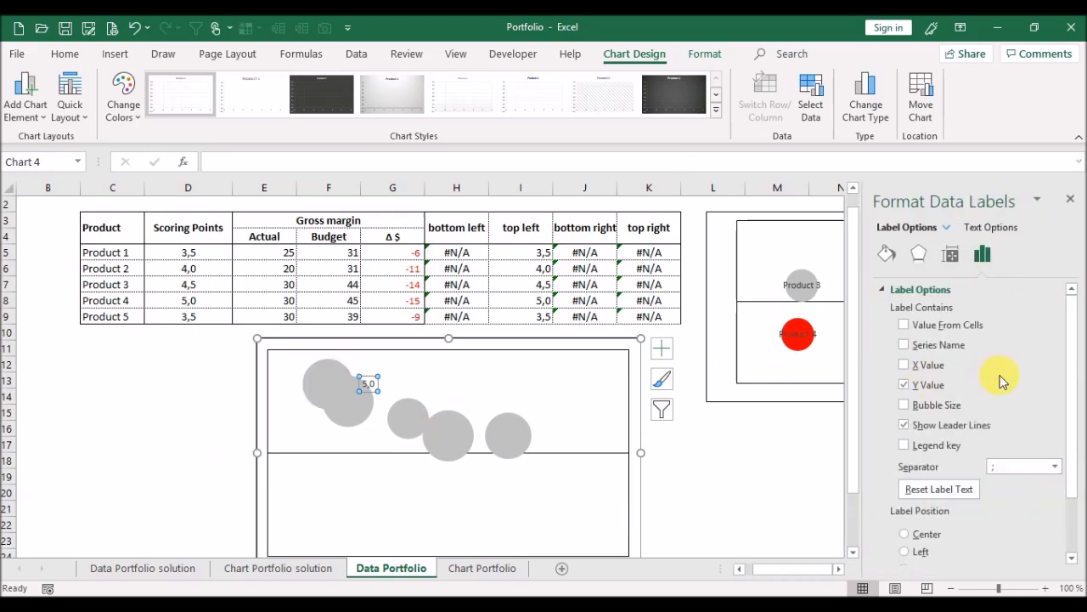
# Show the series name instead of the Y value on the Product 4 label, center it, and close the pane.
pyautogui.click(904, 346)
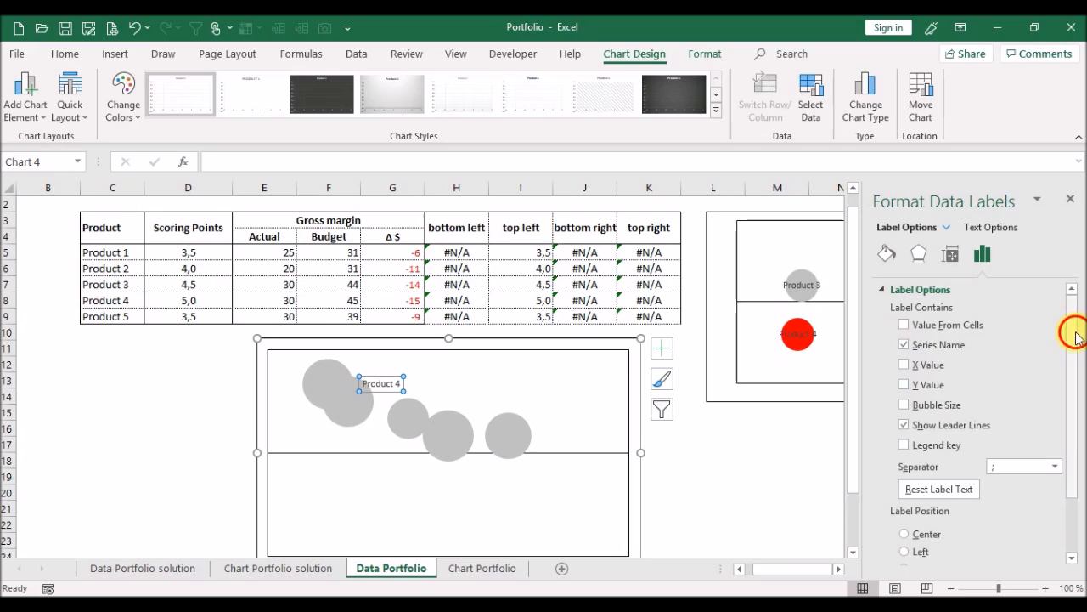
pyautogui.scroll(-2, 1067, 332)
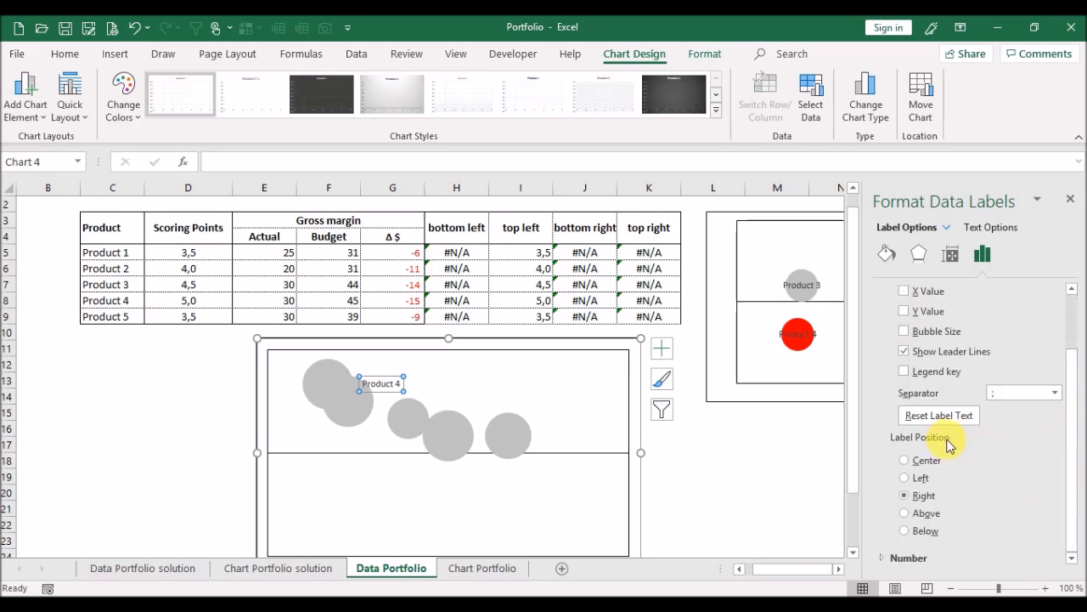
pyautogui.click(905, 460)
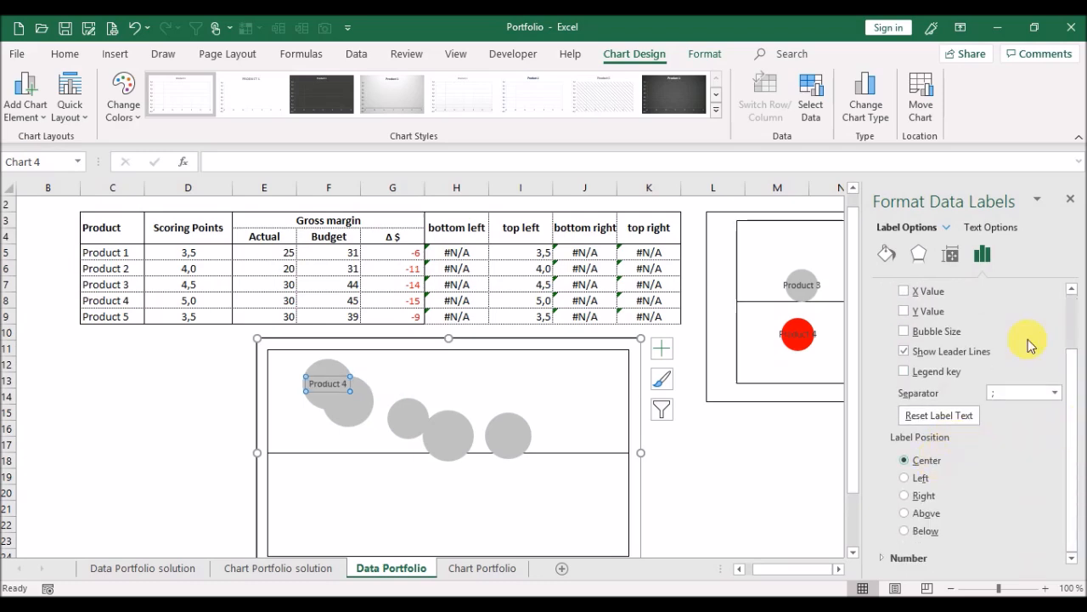
pyautogui.click(1070, 200)
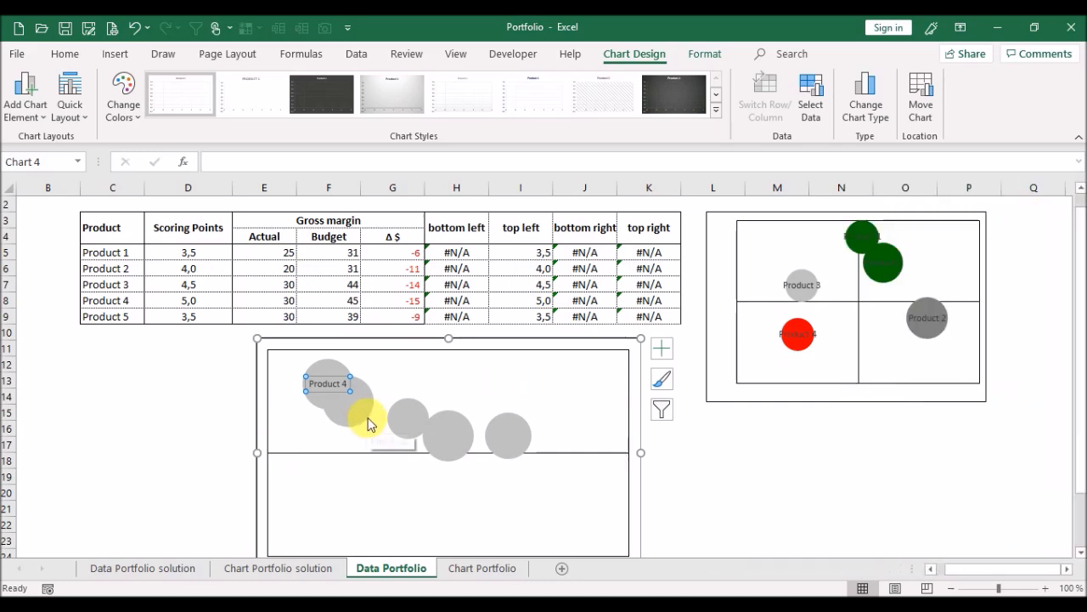
# Add a data label to the Product 3 bubble showing its series name, centered on the bubble.
pyautogui.click(368, 422)
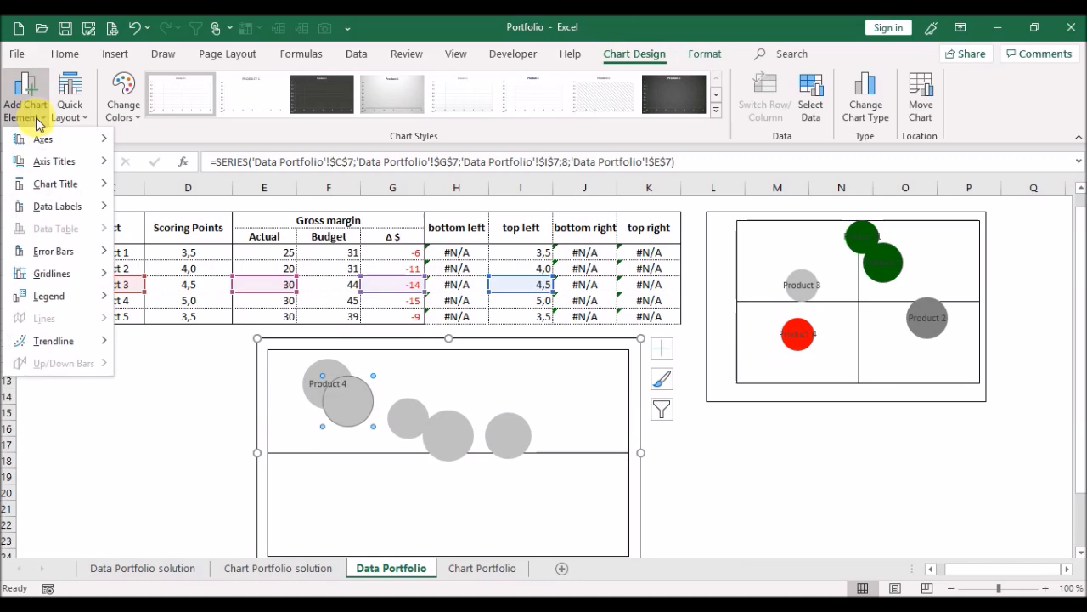
pyautogui.moveTo(83, 206)
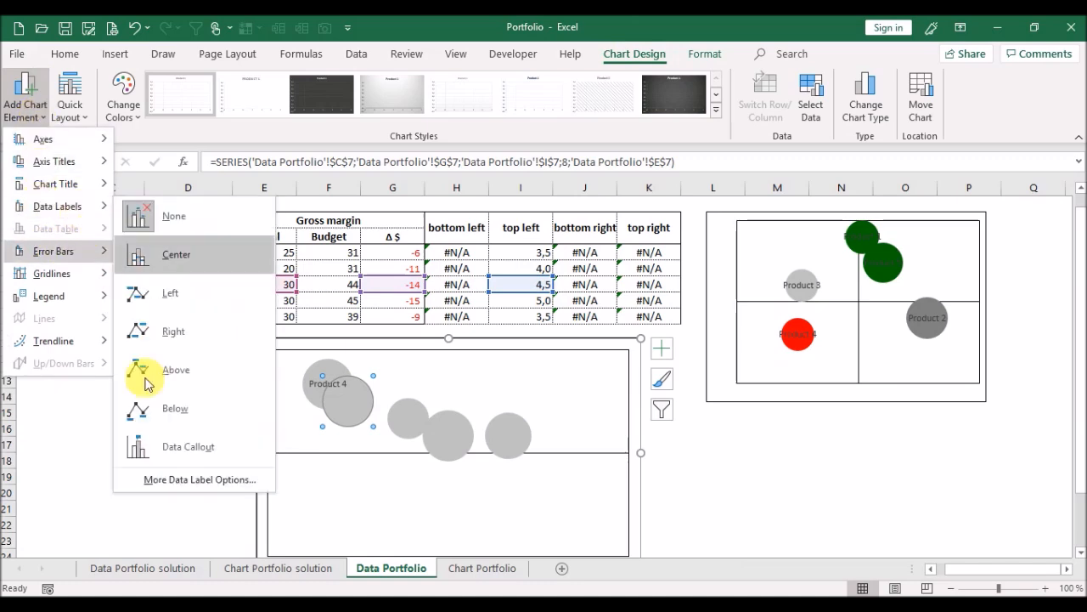
pyautogui.click(175, 479)
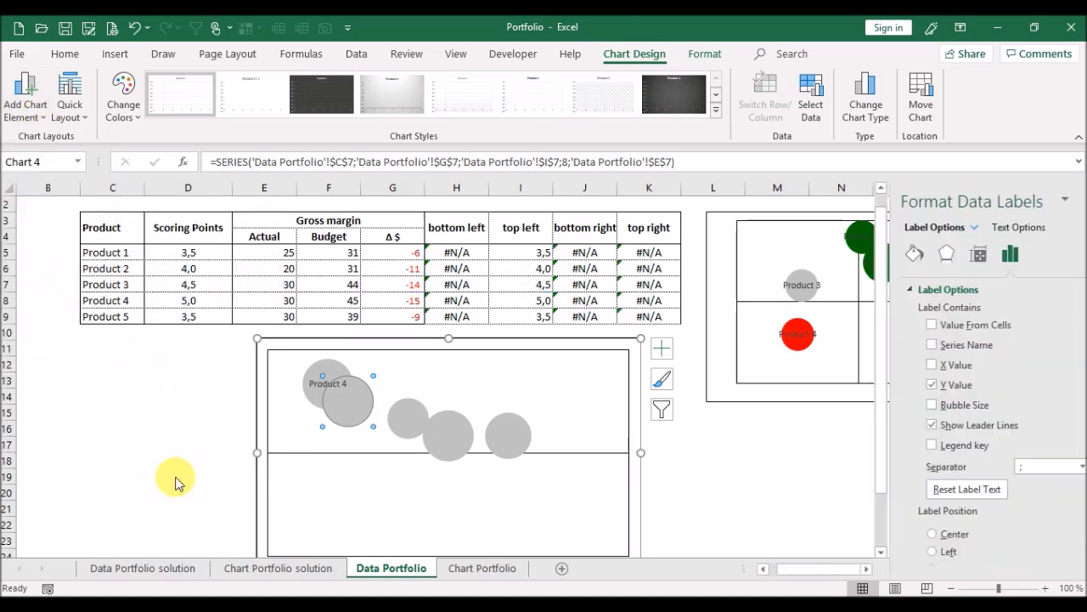
pyautogui.click(906, 345)
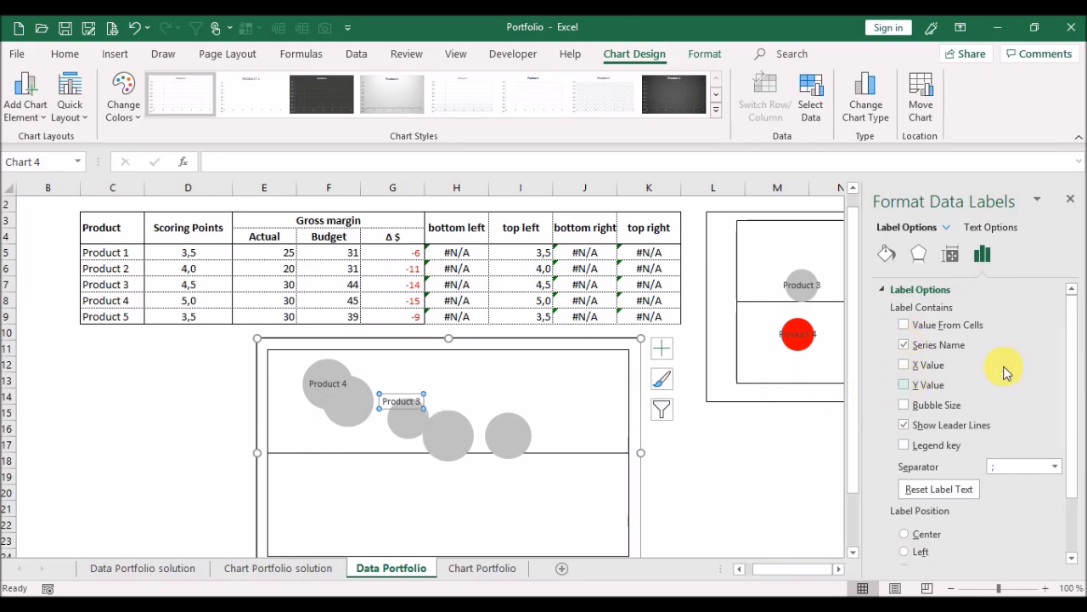
pyautogui.click(927, 535)
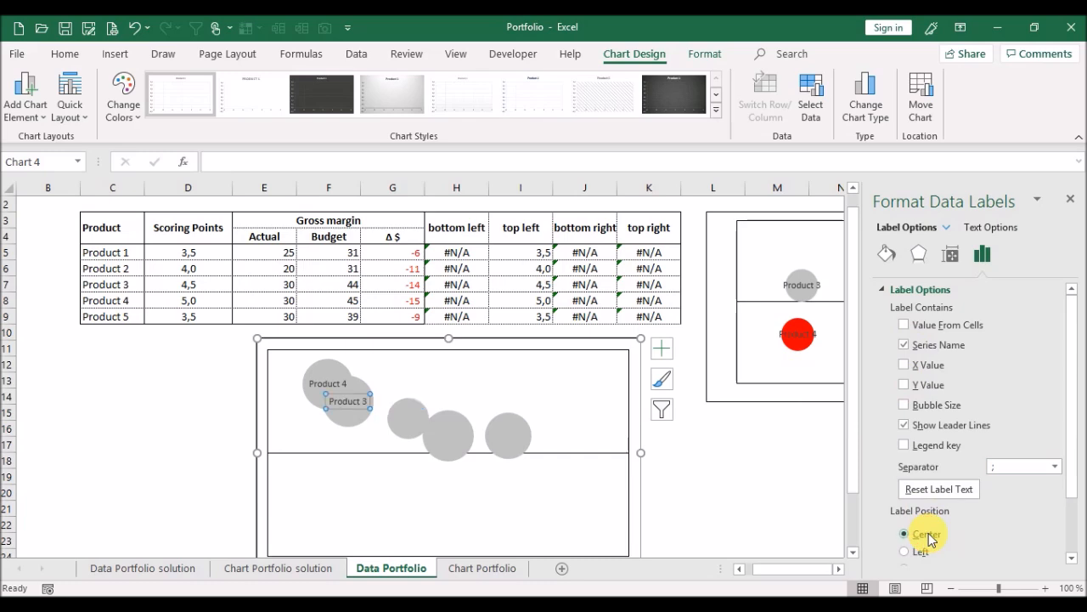
pyautogui.click(1070, 199)
# Add a data label to the Product 2 bubble showing its series name, centered on the bubble.
pyautogui.click(416, 414)
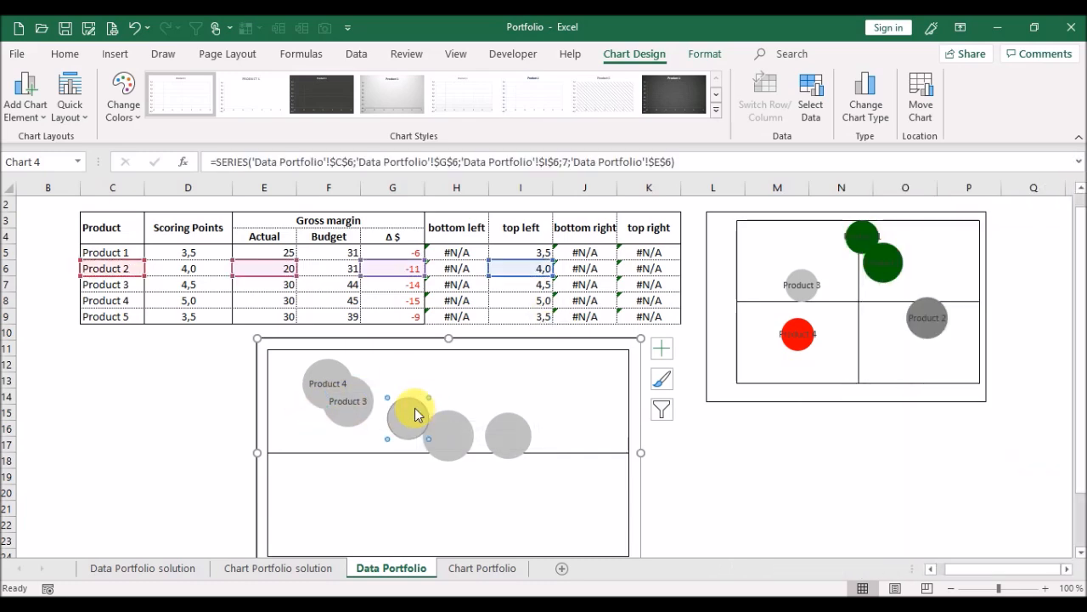
pyautogui.click(30, 123)
pyautogui.moveTo(76, 216)
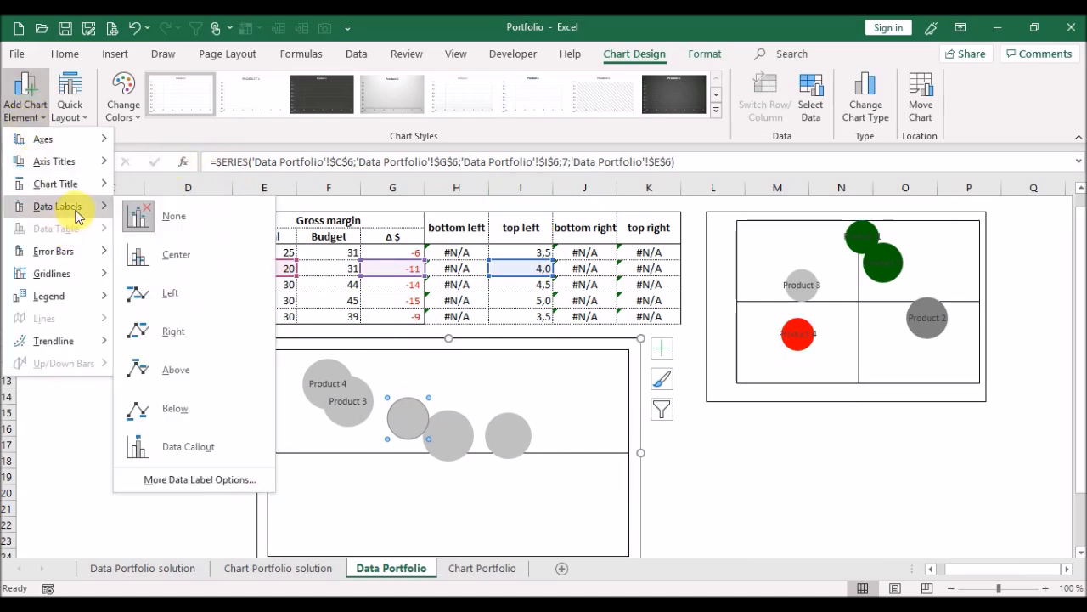
pyautogui.click(215, 479)
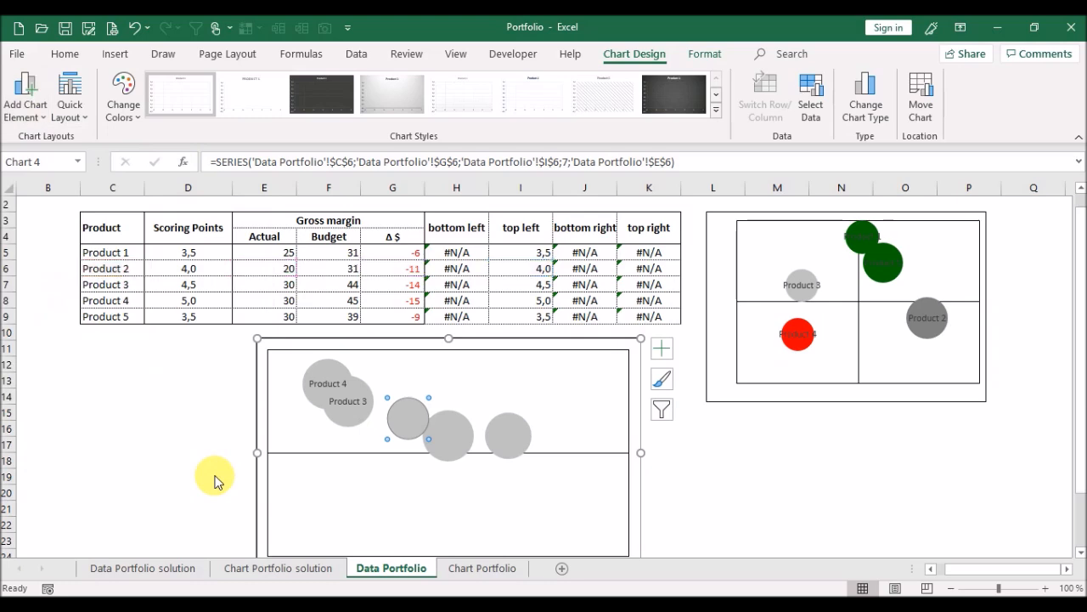
pyautogui.click(938, 350)
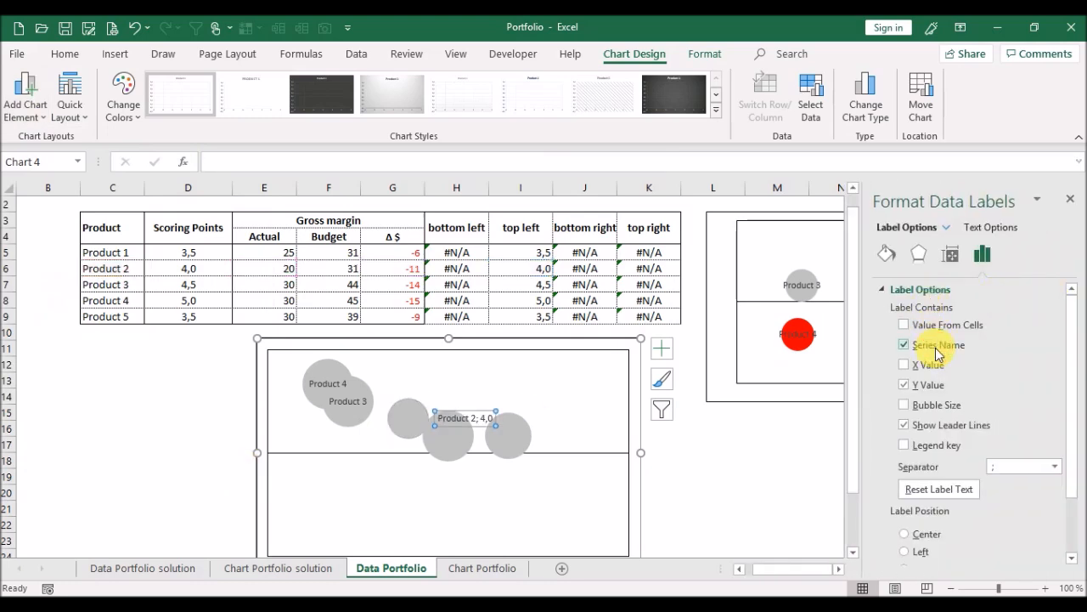
pyautogui.click(905, 534)
# Add a data label to the Product 5 bubble showing only its series name, centered on the bubble.
pyautogui.click(448, 431)
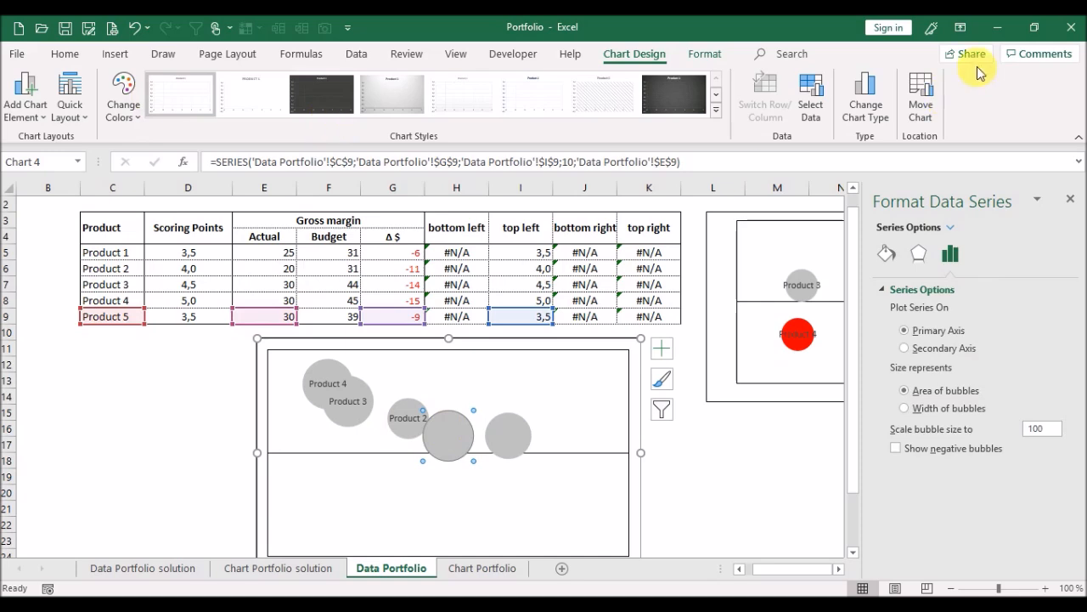
pyautogui.click(1071, 200)
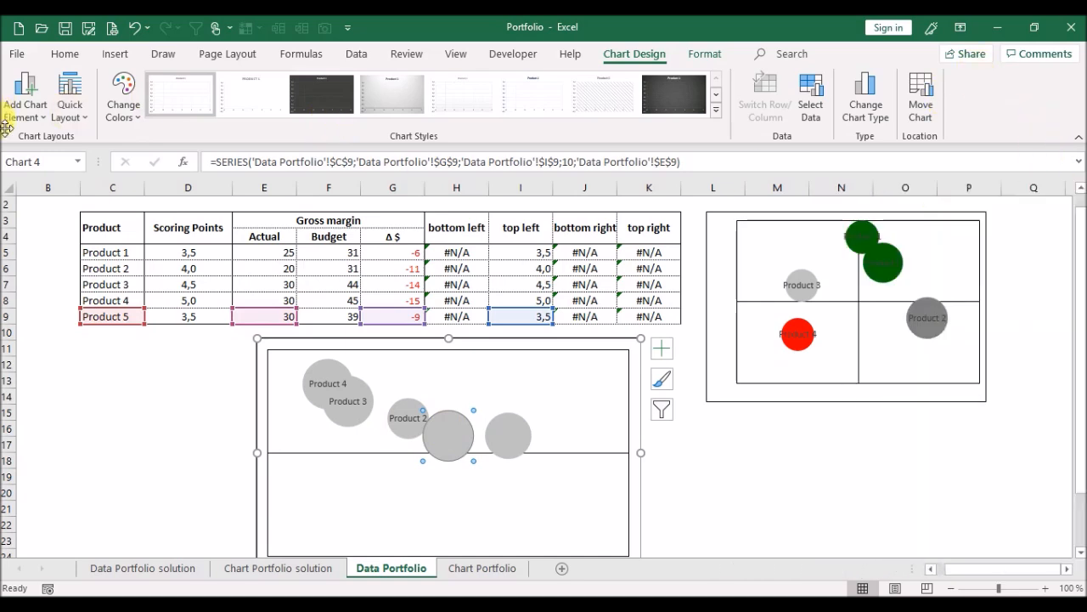
pyautogui.click(39, 108)
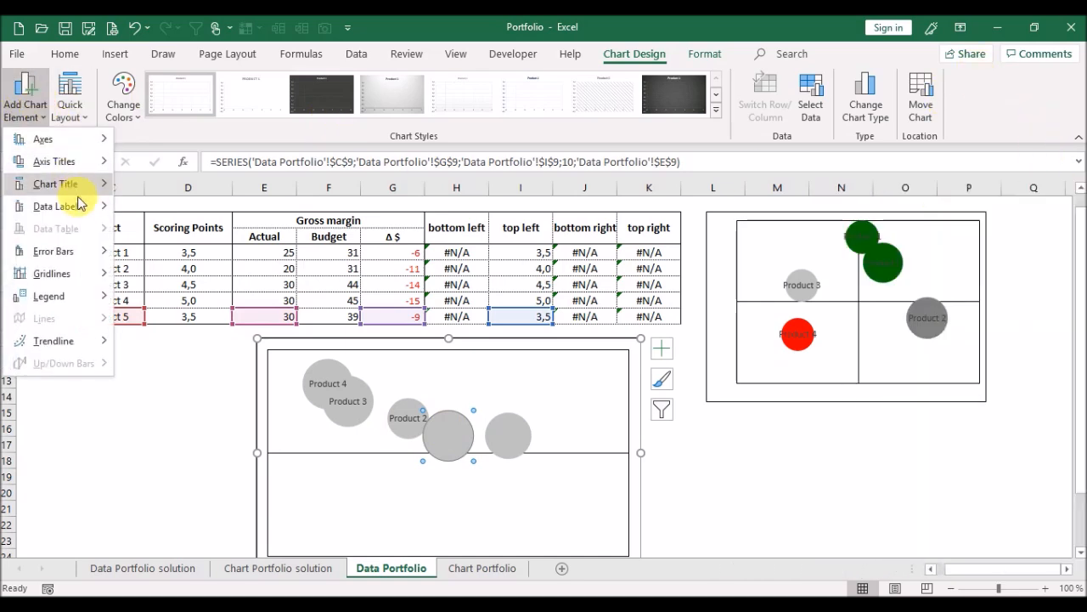
pyautogui.moveTo(79, 206)
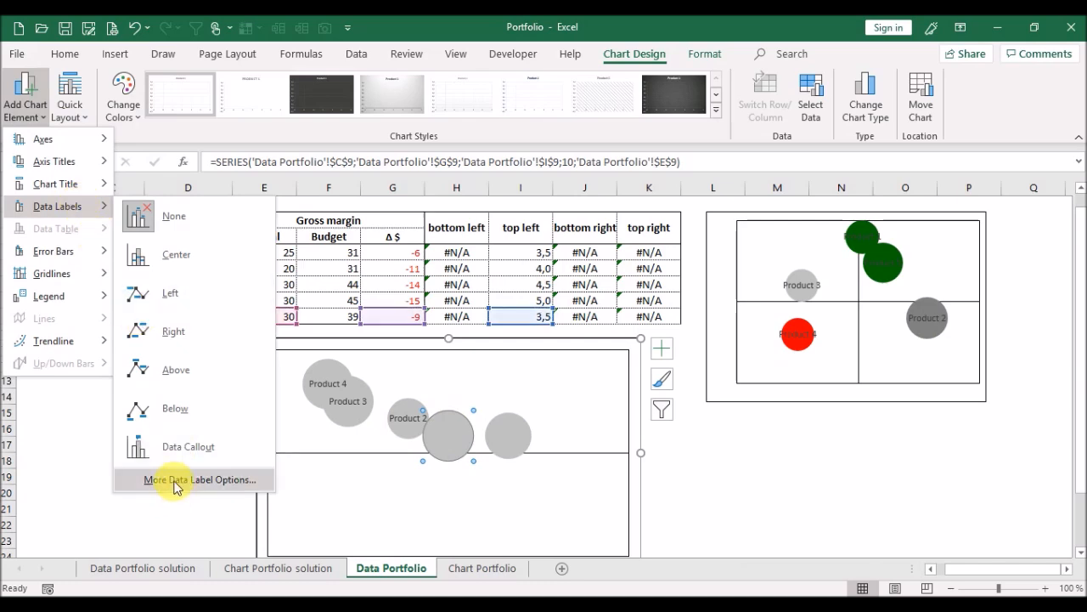
pyautogui.click(175, 479)
pyautogui.click(914, 347)
pyautogui.click(918, 389)
pyautogui.click(926, 537)
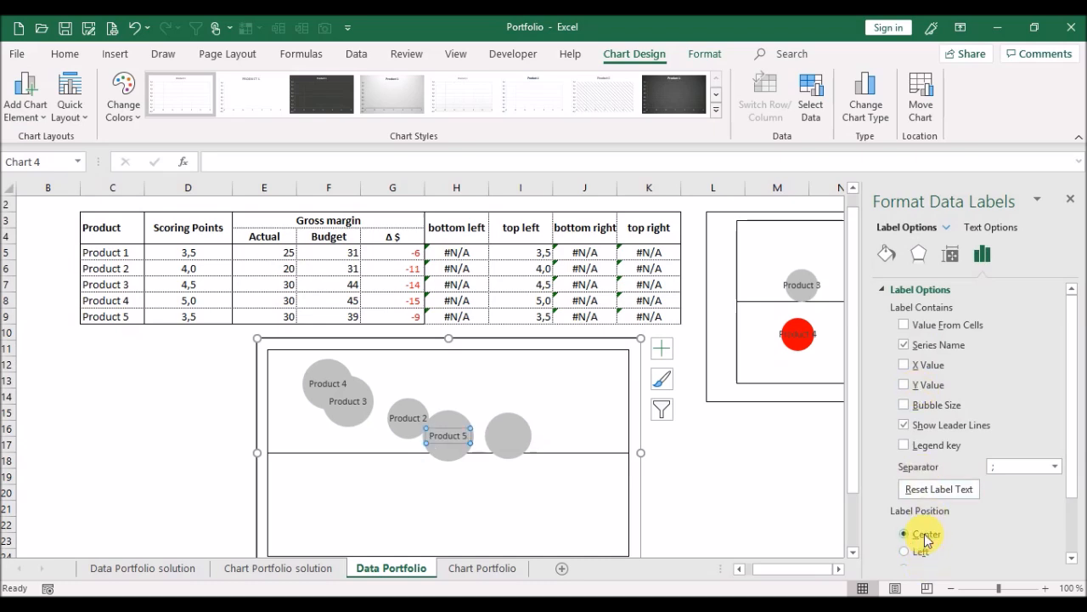
pyautogui.click(1070, 202)
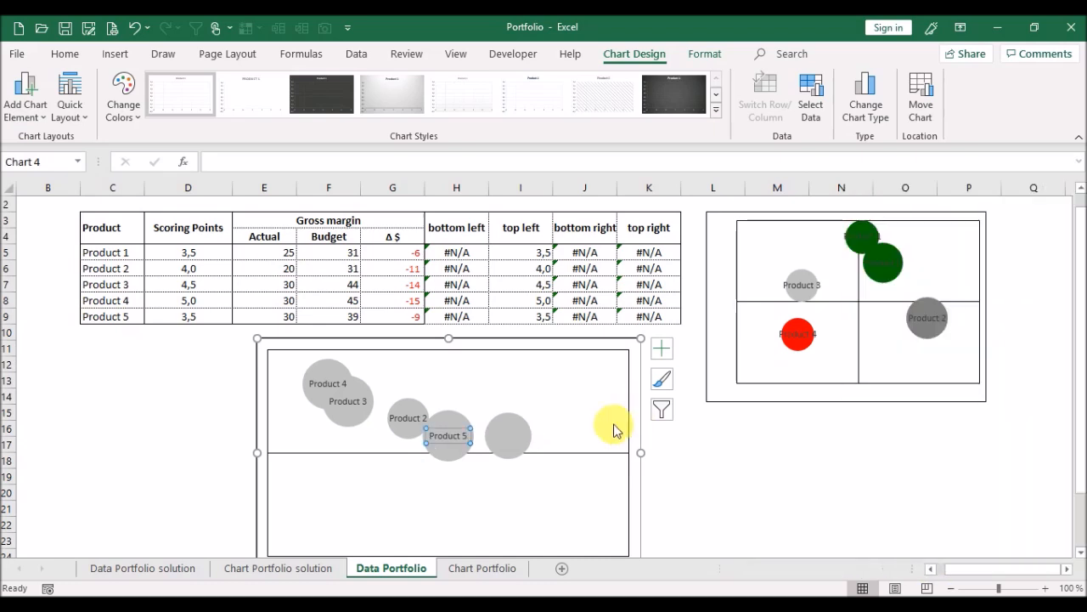
# Add a data label to the Product 1 bubble showing only its series name, centered on the bubble.
pyautogui.click(511, 437)
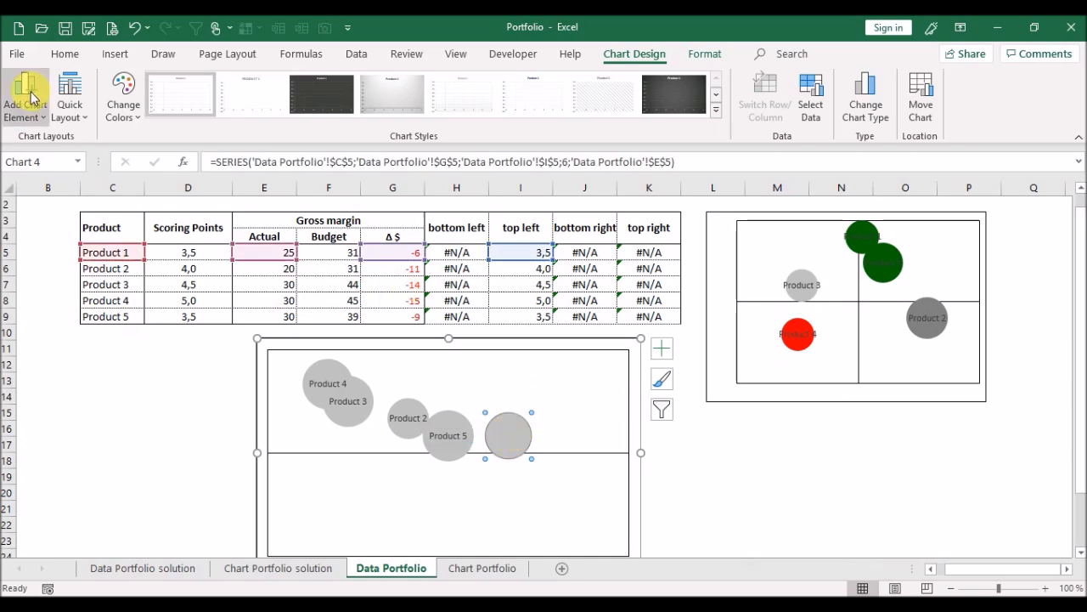
pyautogui.click(43, 118)
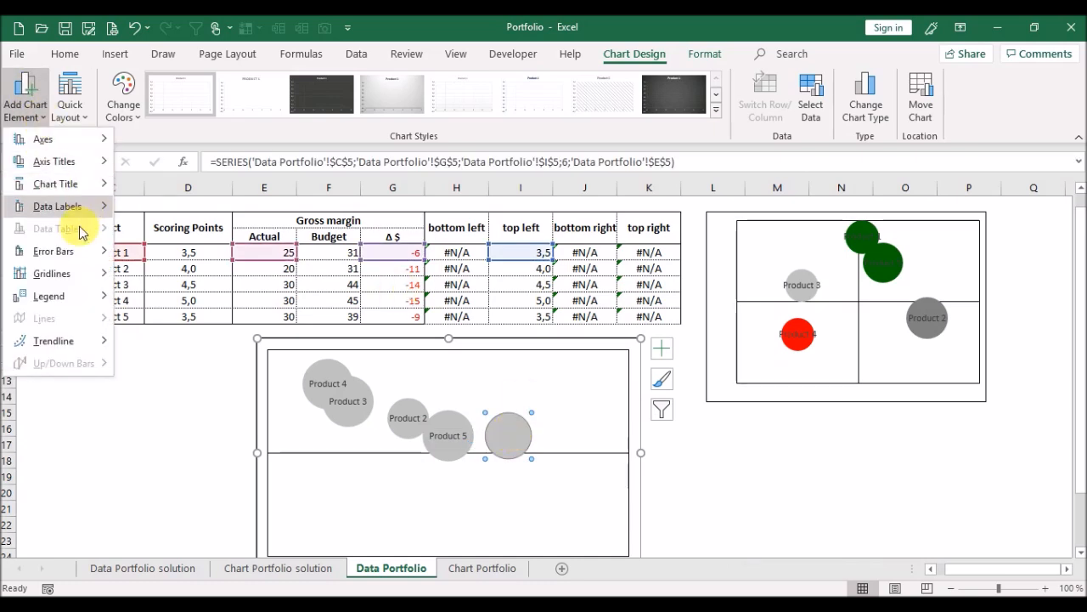
pyautogui.moveTo(86, 214)
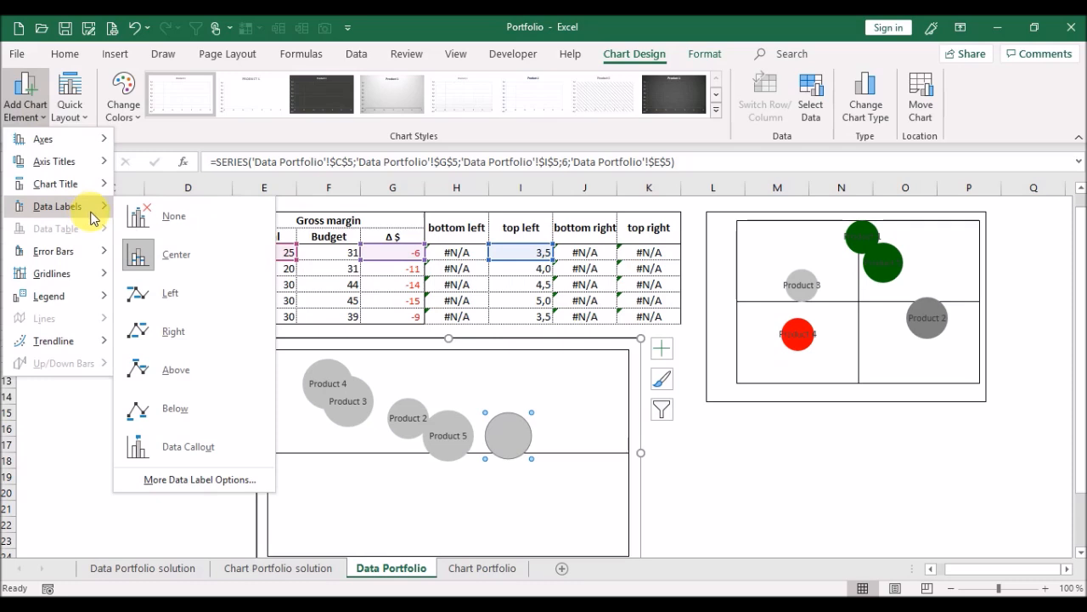
pyautogui.click(187, 481)
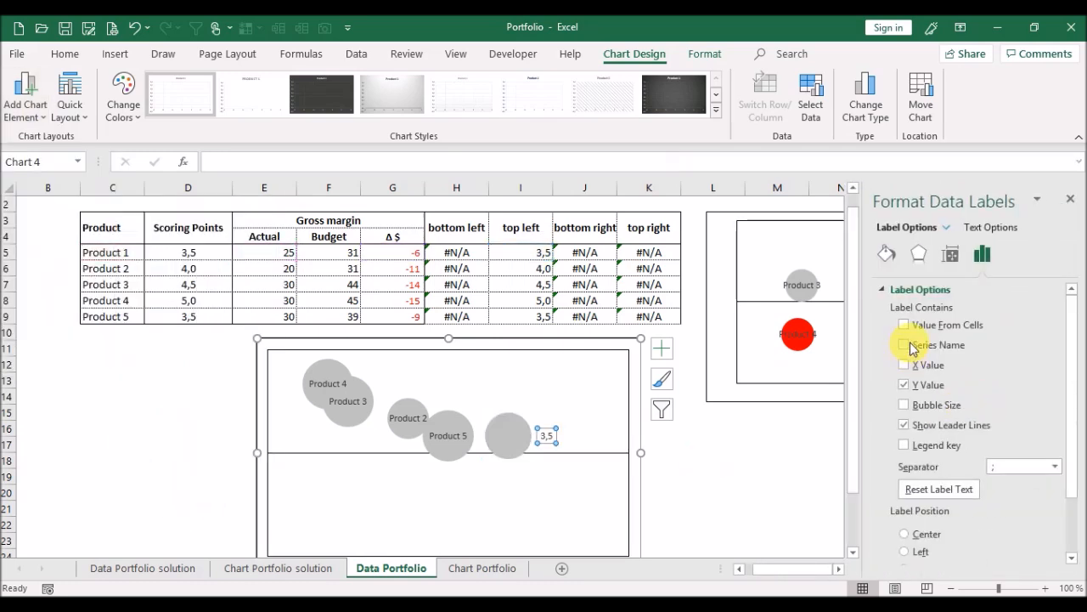
pyautogui.click(904, 385)
pyautogui.moveTo(1071, 359); pyautogui.dragTo(1077, 393)
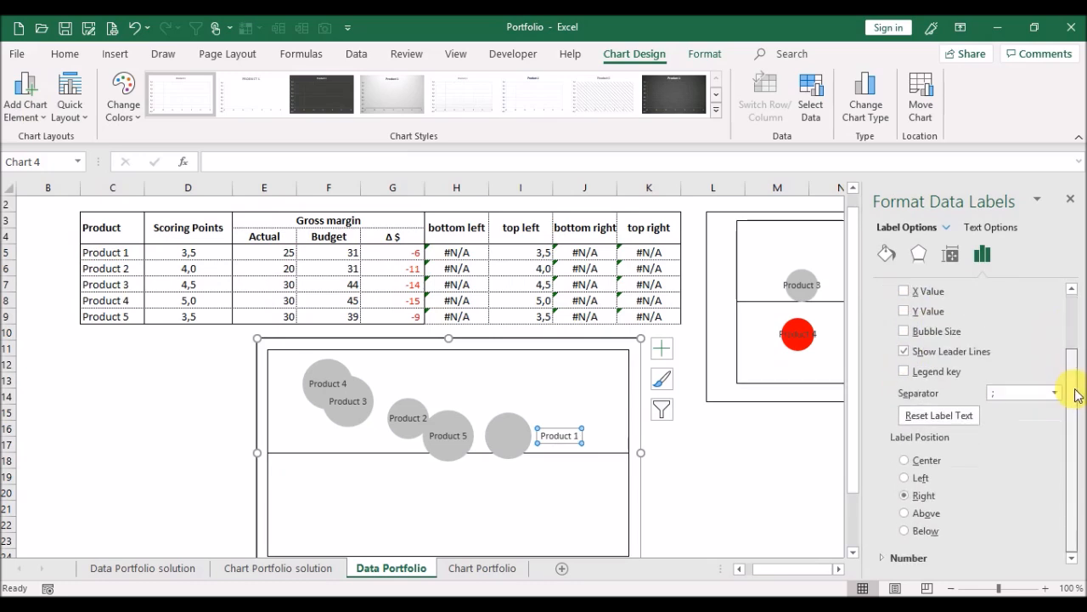
pyautogui.click(933, 469)
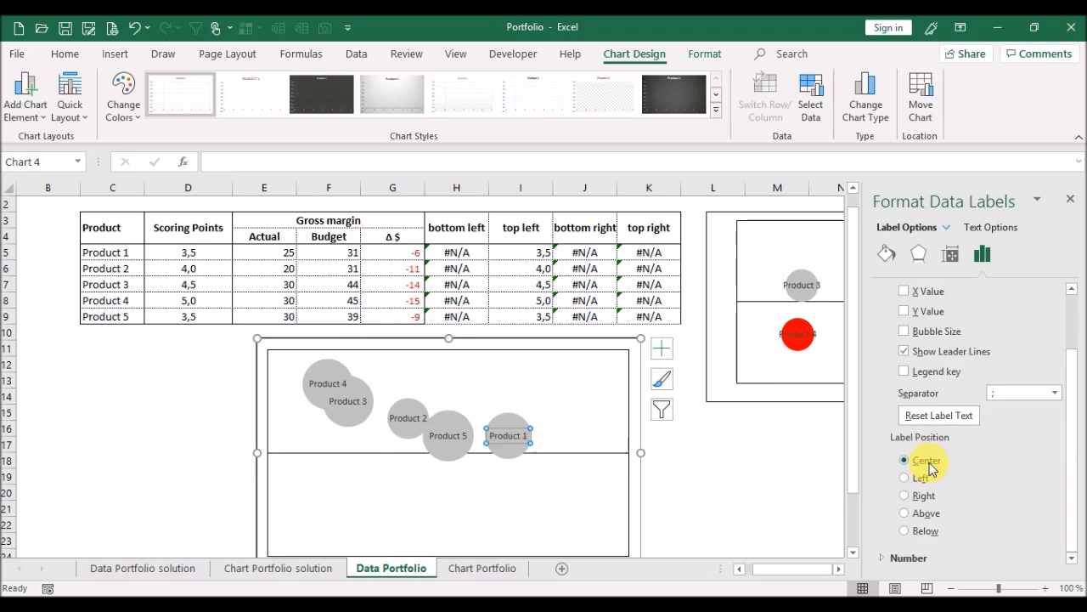
pyautogui.click(1070, 200)
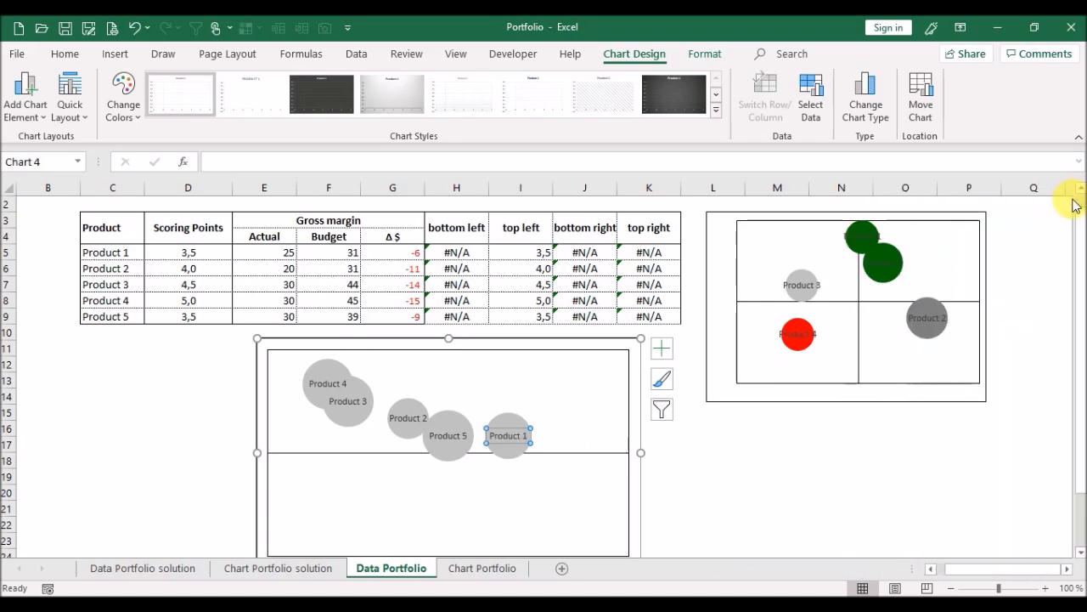
# Examine the formulas in the top left column cells I3 to I9.
pyautogui.click(841, 492)
pyautogui.moveTo(537, 230); pyautogui.dragTo(530, 315)
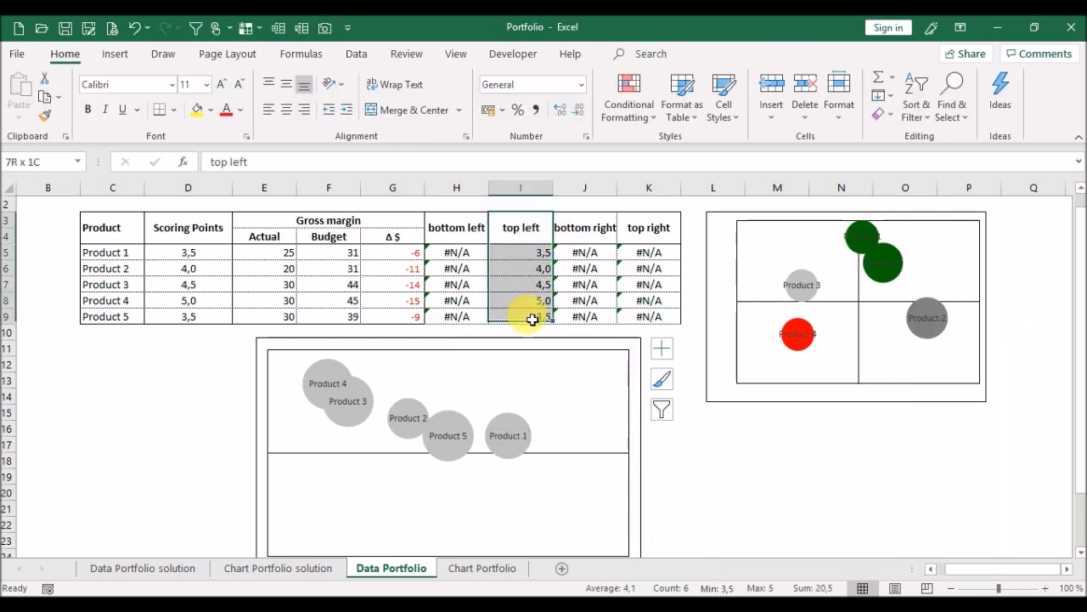
pyautogui.click(533, 317)
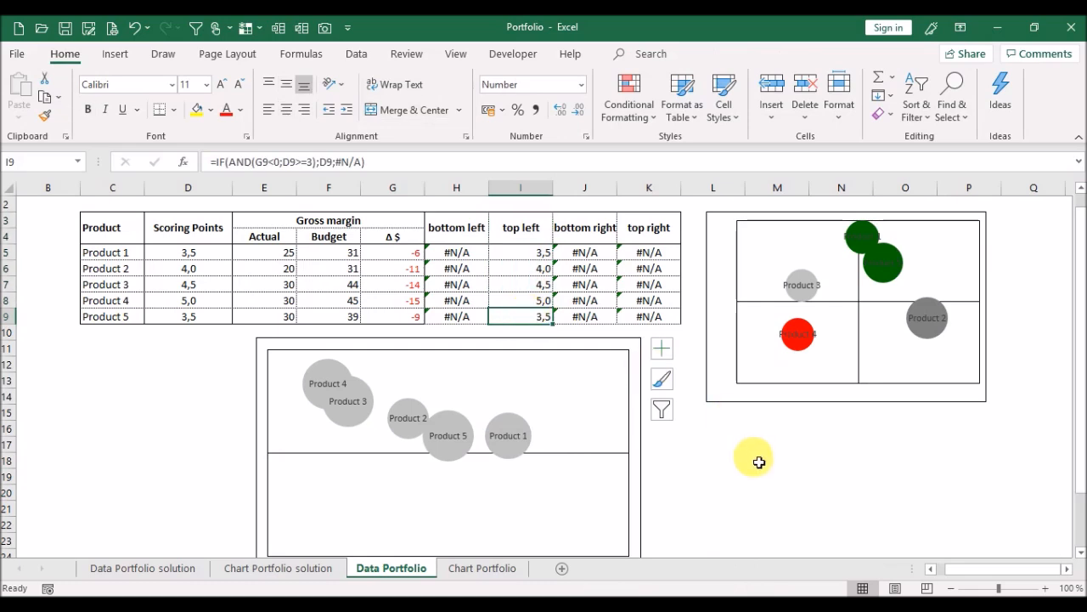